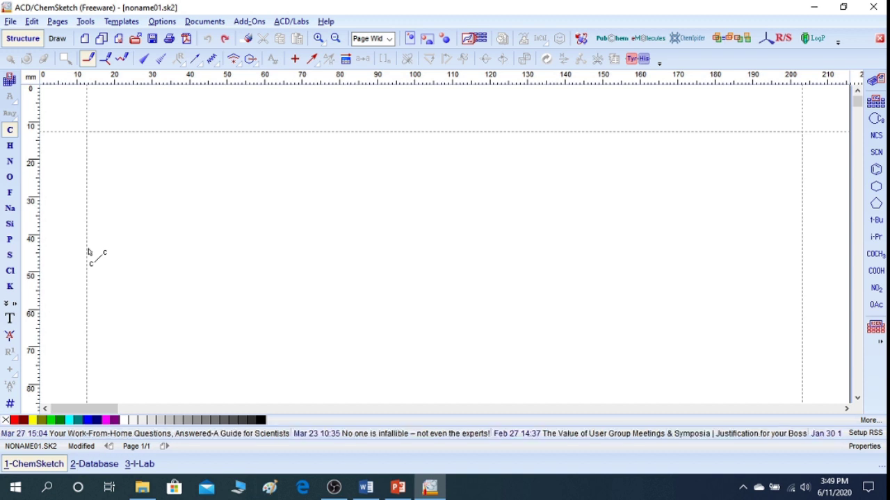
Step: Draw a zigzag chain of nine carbons with single bonds near the top of the page
click(89, 59)
click(10, 131)
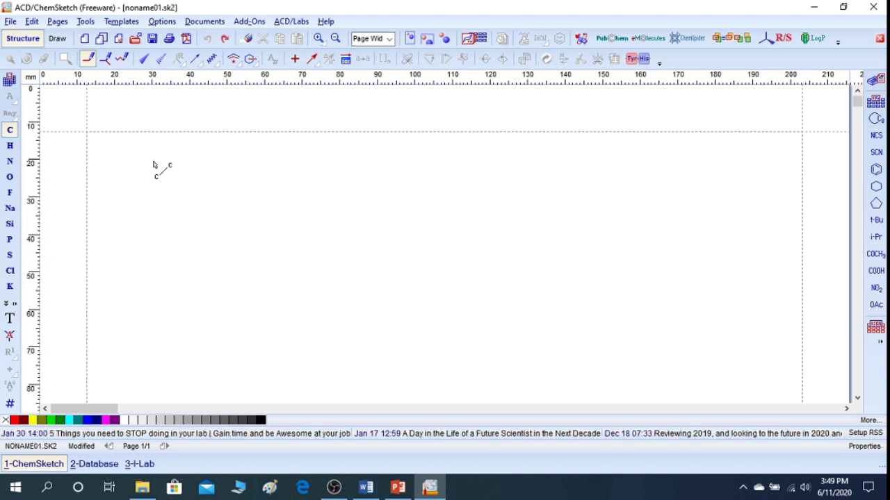
mouse_move(152, 197)
mouse_down()
mouse_move(179, 171)
mouse_move(211, 187)
mouse_move(233, 175)
mouse_move(230, 165)
mouse_move(271, 191)
mouse_move(290, 162)
mouse_move(324, 188)
mouse_move(368, 157)
mouse_up()
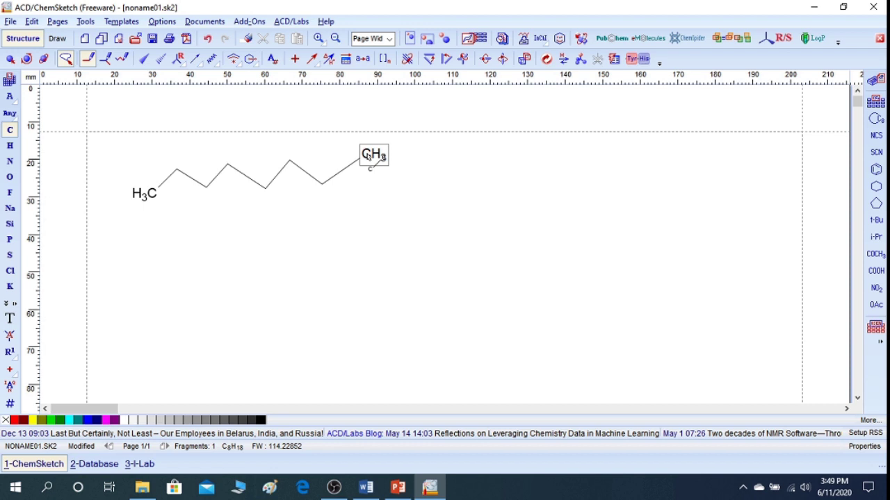
click(369, 158)
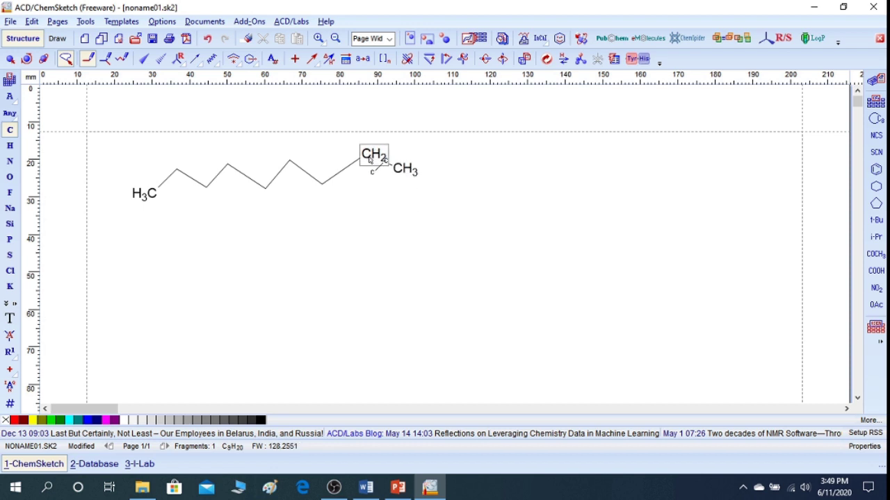
Step: Place three separate methane molecules in the empty area below the carbon chain
click(211, 292)
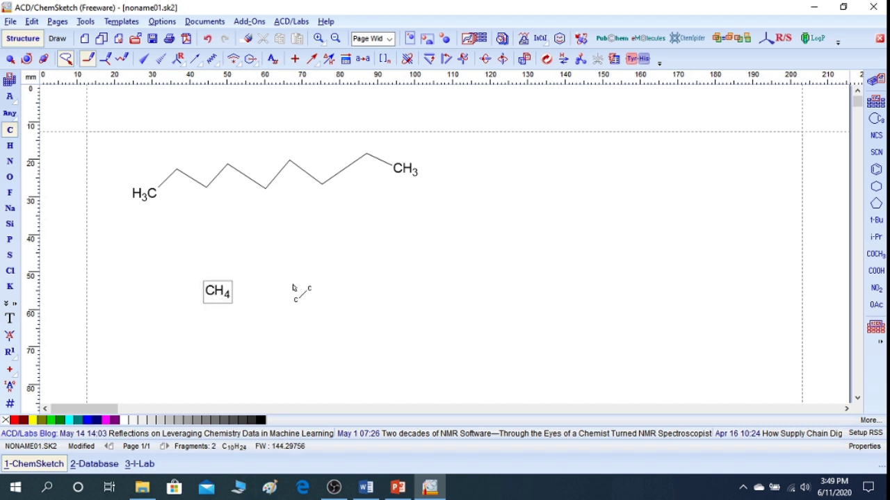
click(332, 276)
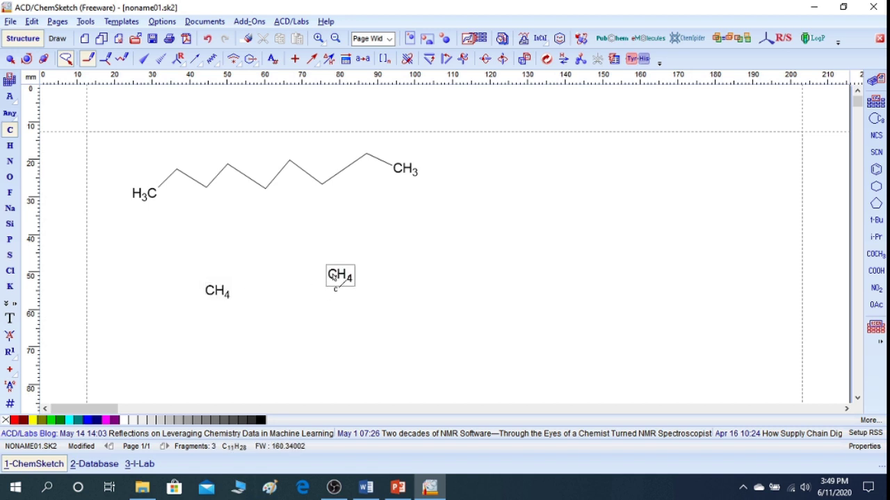
click(515, 236)
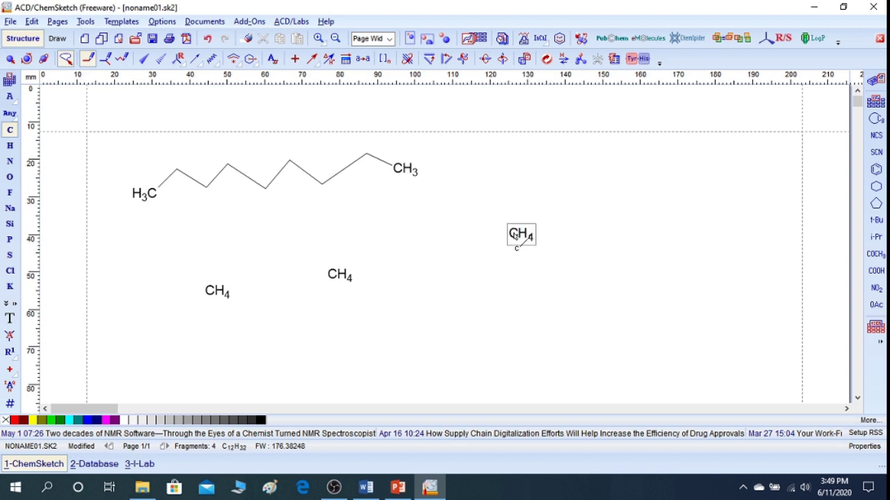
Step: Delete the three separate methane molecules, keeping only the carbon chain
click(248, 38)
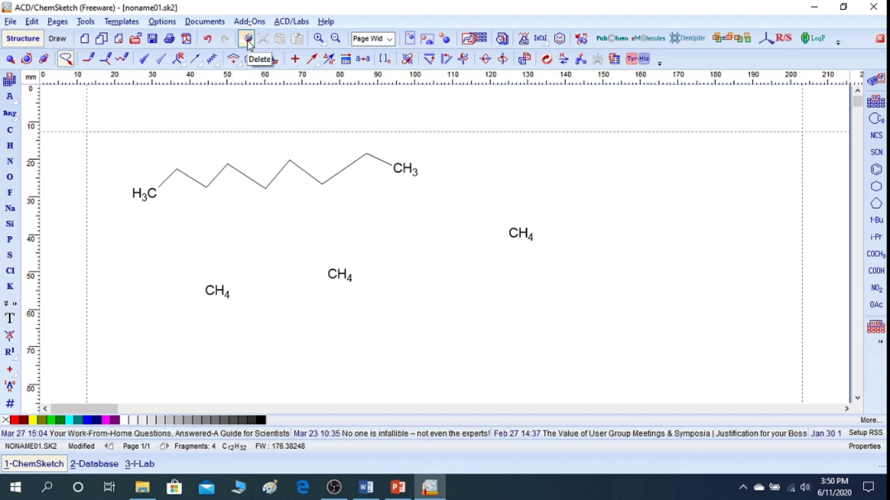
click(522, 234)
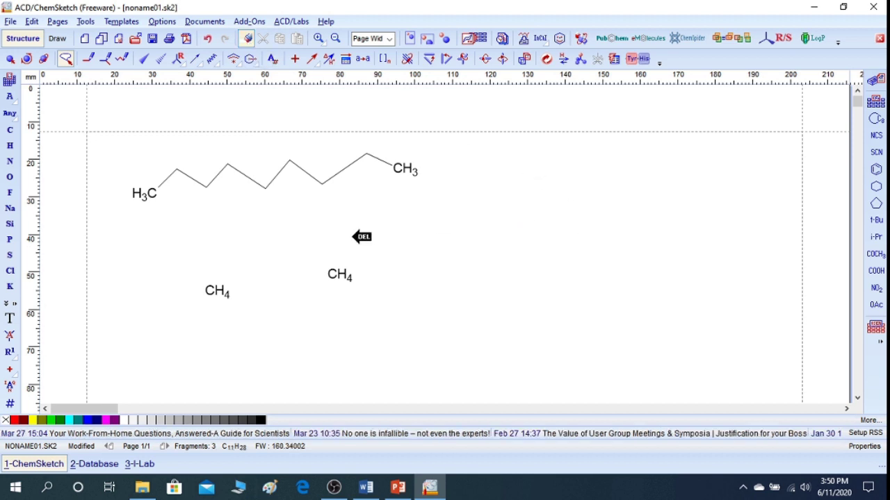
click(343, 272)
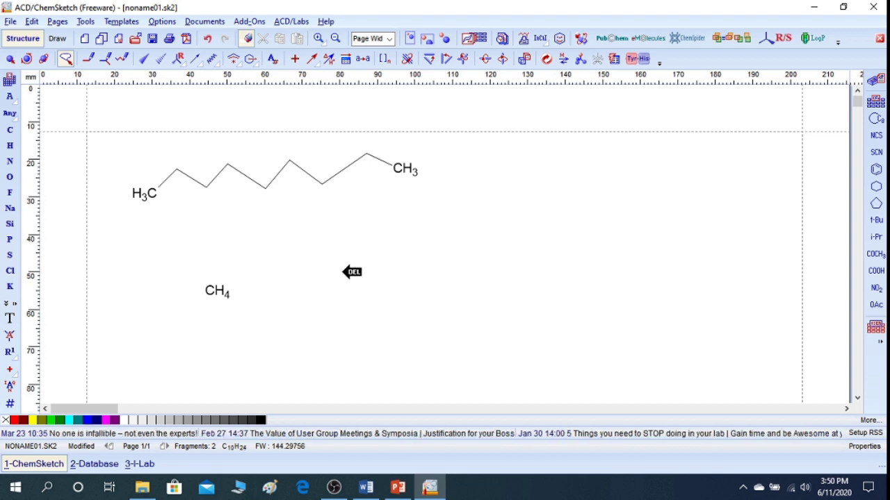
click(220, 289)
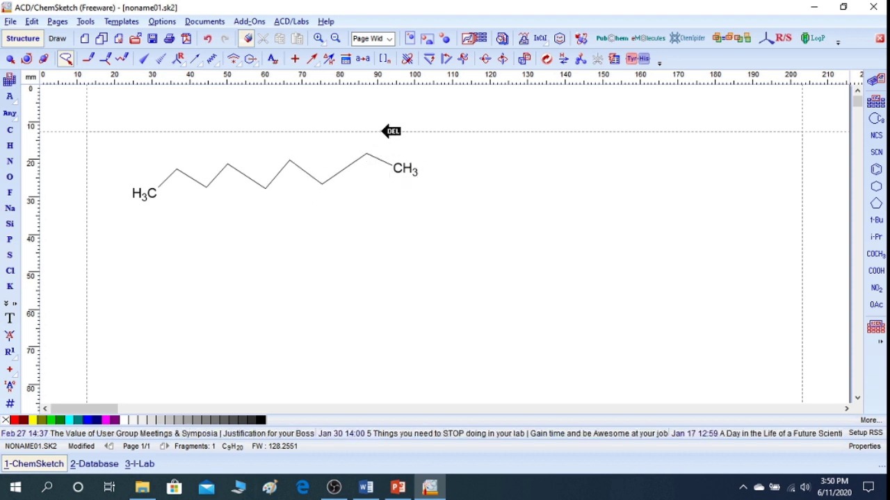
Step: Clean the structure to even out the chain's bond lengths and angles, and return to normal drawing mode
click(546, 60)
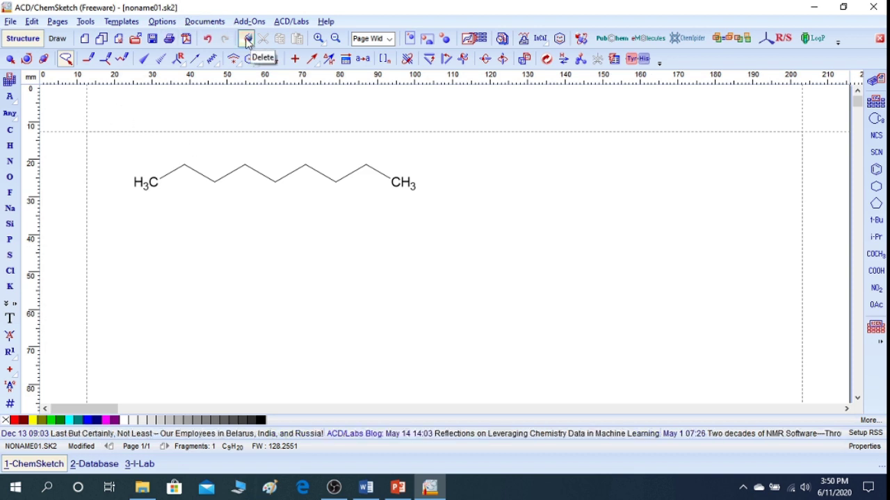
click(88, 59)
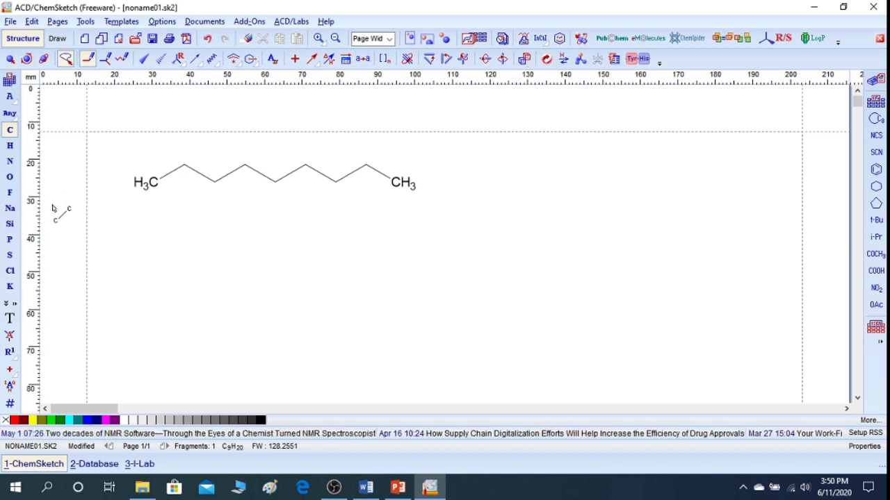
Step: Add the sample text "kjfdjpkflldhg" below the chain and delete it again
click(9, 320)
click(188, 236)
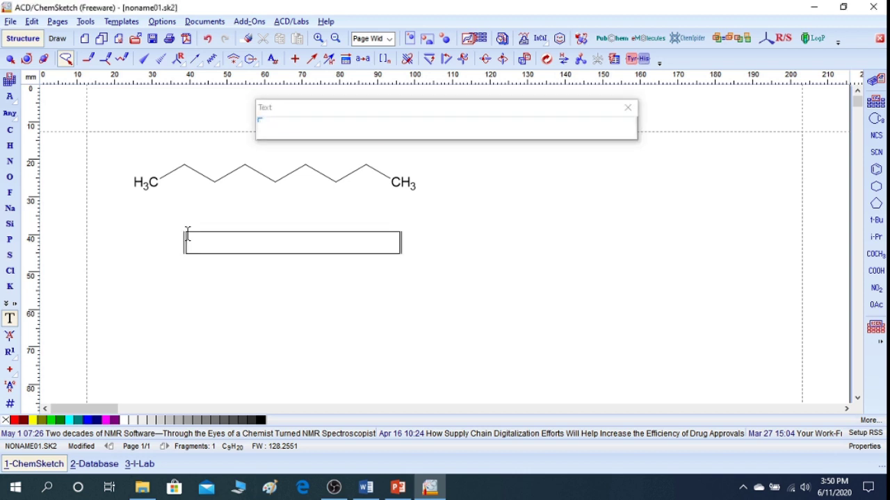
text(kjfdjpkflldhg)
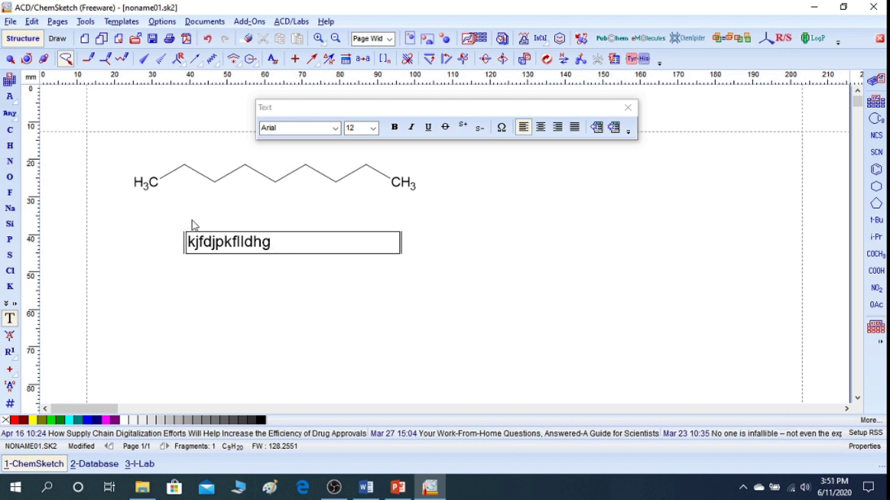
click(627, 112)
click(251, 260)
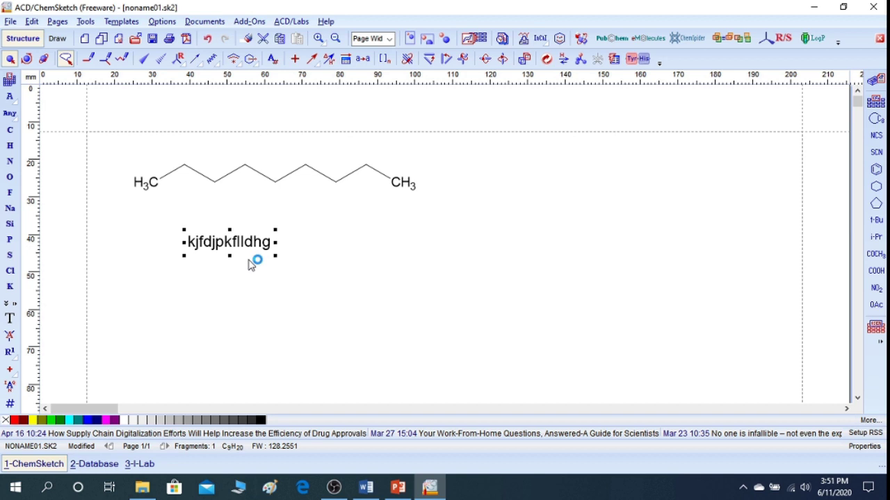
key(Delete)
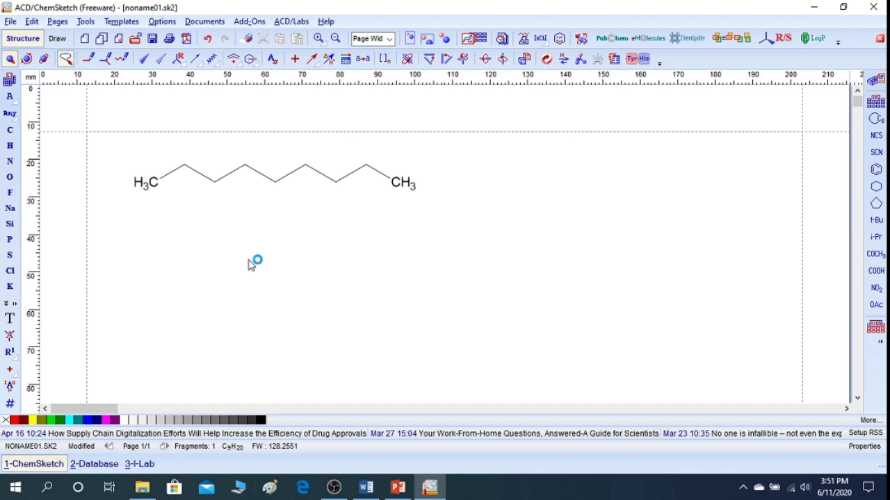
Step: Generate the structure's name and its InChI string in turn below the chain, deleting each label
click(529, 41)
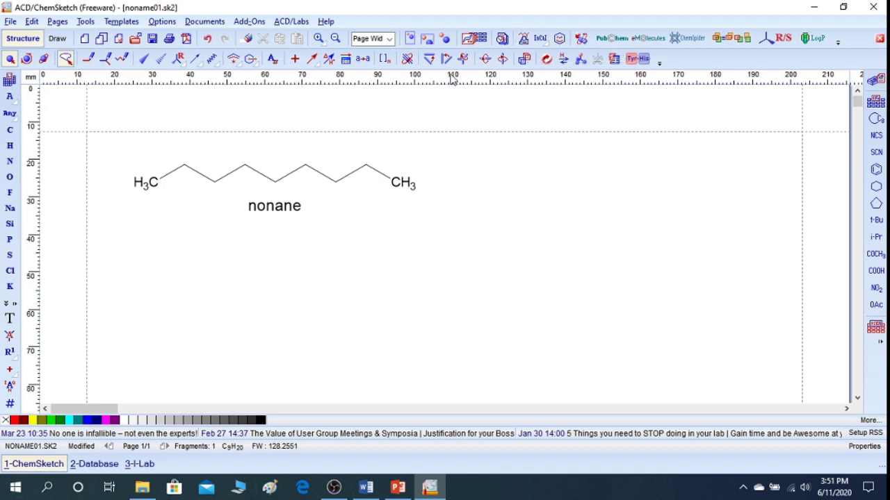
click(246, 39)
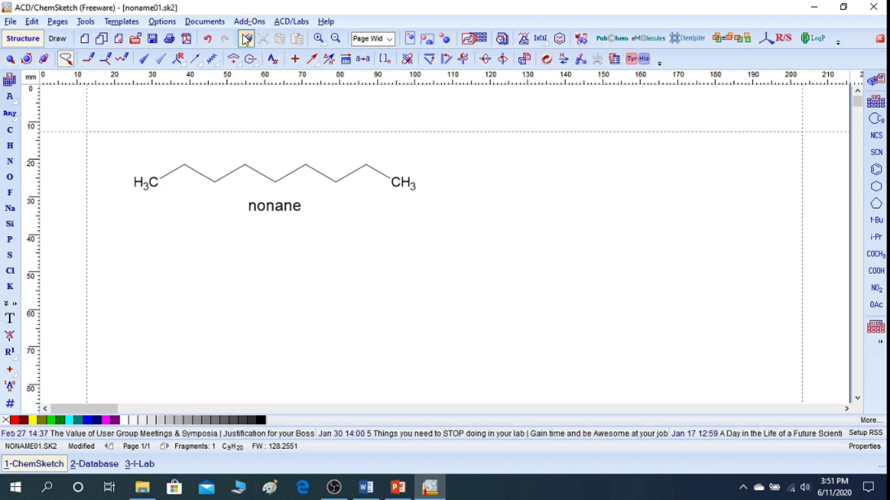
click(278, 206)
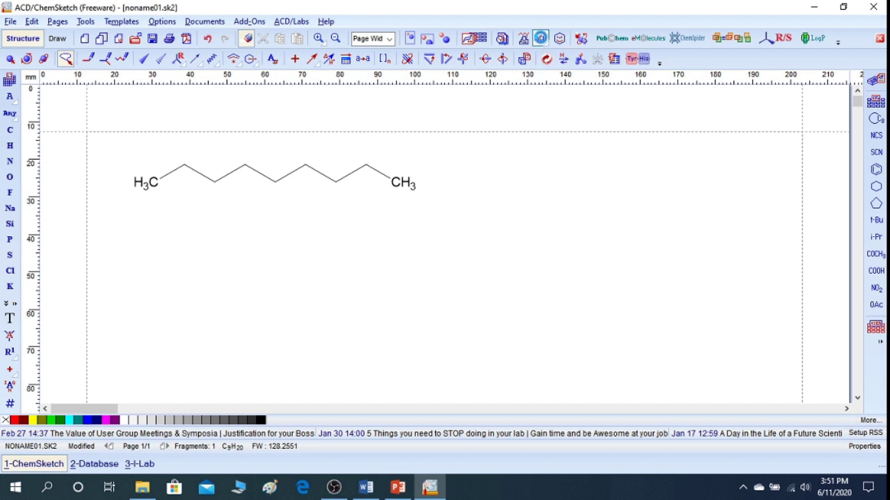
click(541, 38)
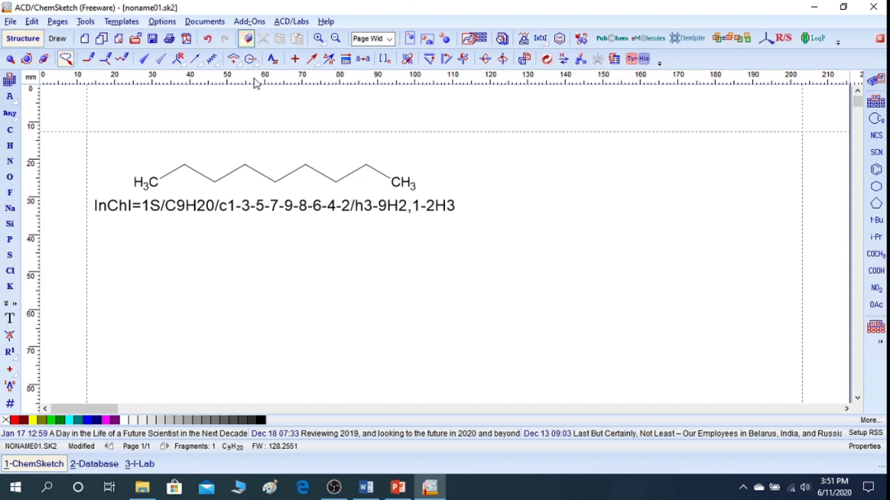
click(282, 203)
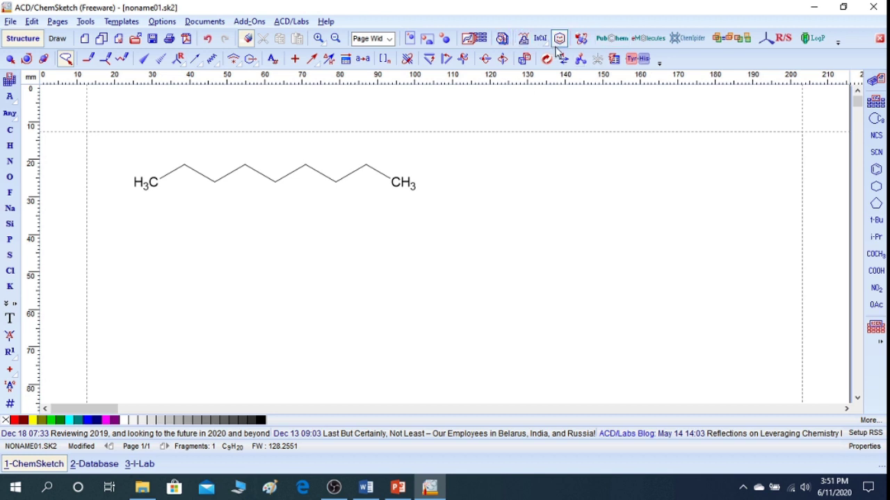
Step: Generate the SMILES notation, InChI string and name below the chain, and undo the overlapping InChI and name labels
click(560, 39)
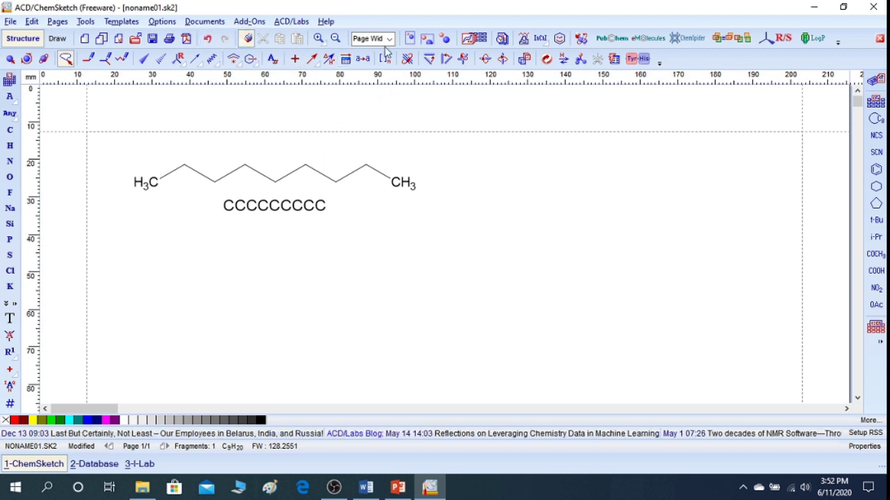
click(87, 58)
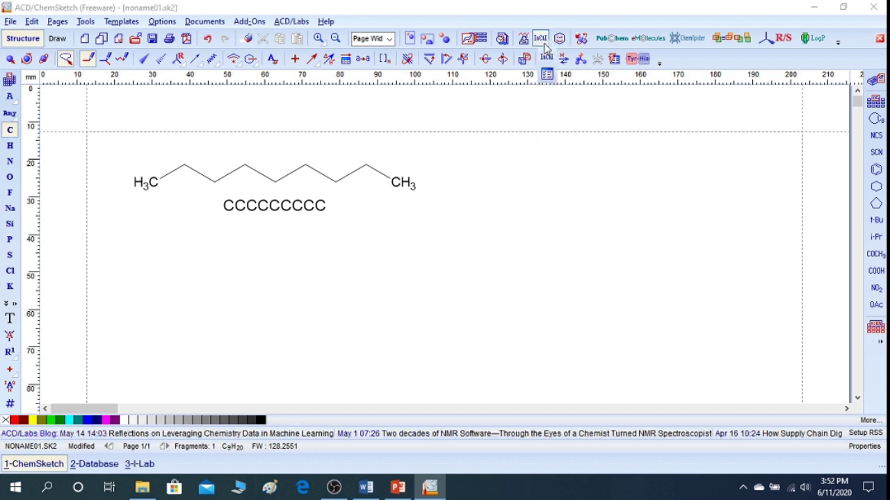
click(541, 40)
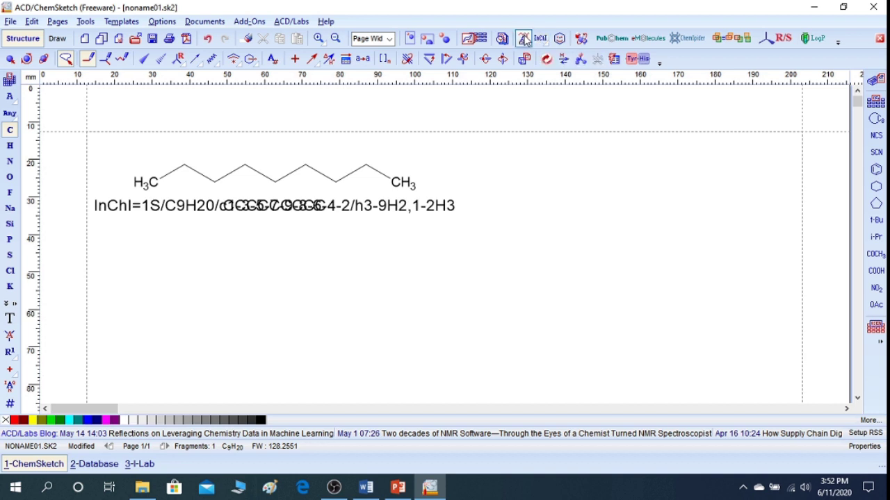
click(522, 38)
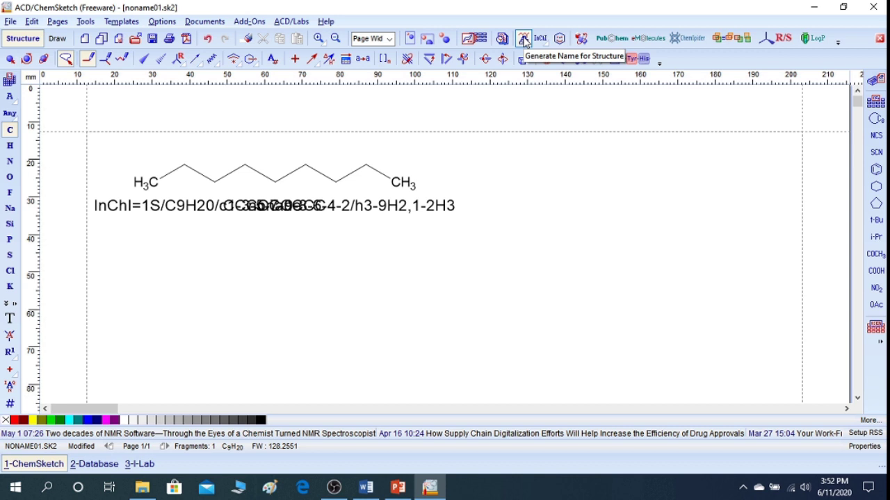
click(333, 212)
key(ctrl+z)
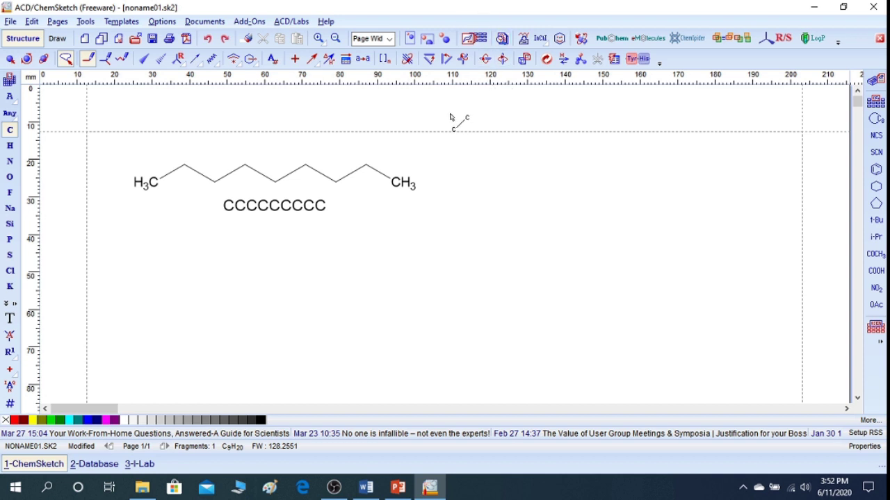
Step: Generate the structure's name below the chain and open the Save As dialog for the drawing
click(526, 38)
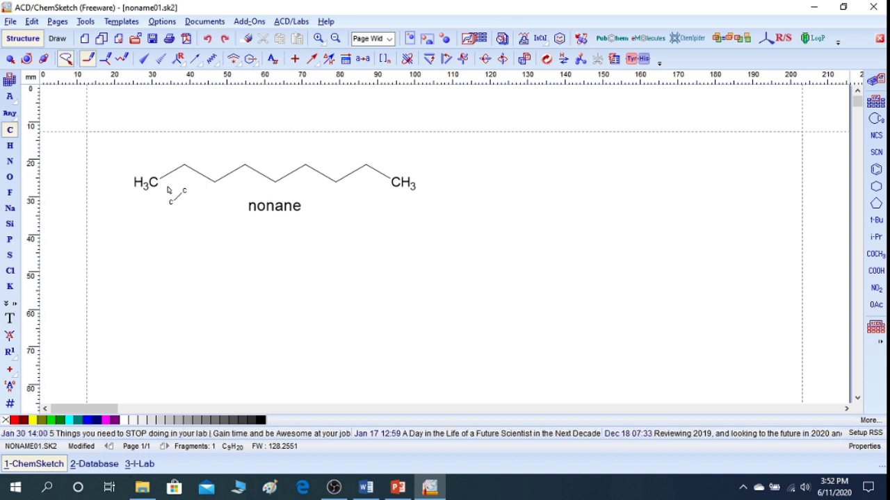
click(16, 23)
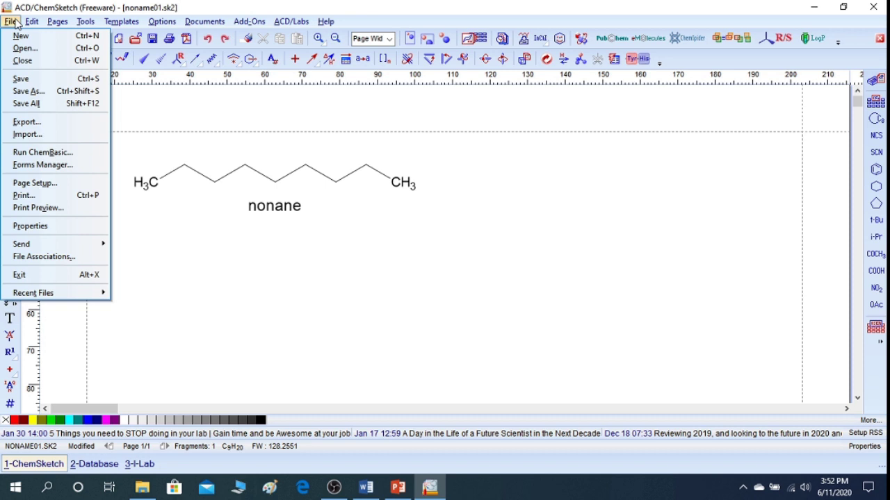
click(42, 91)
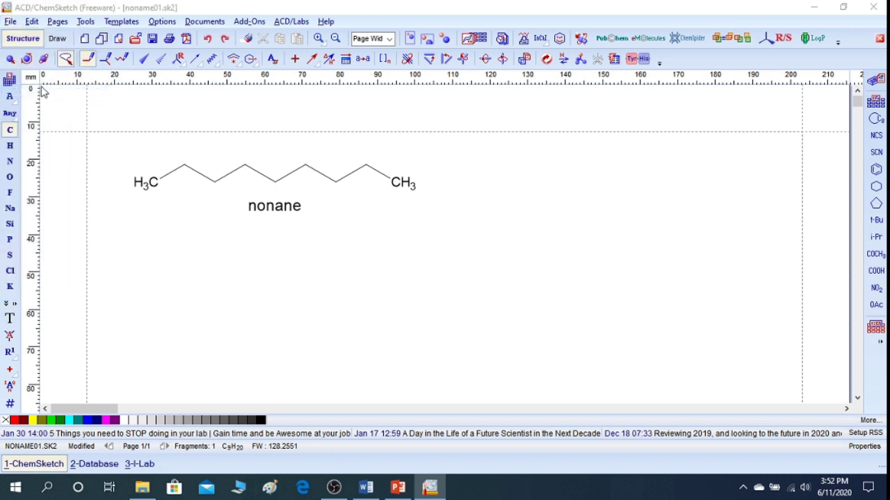
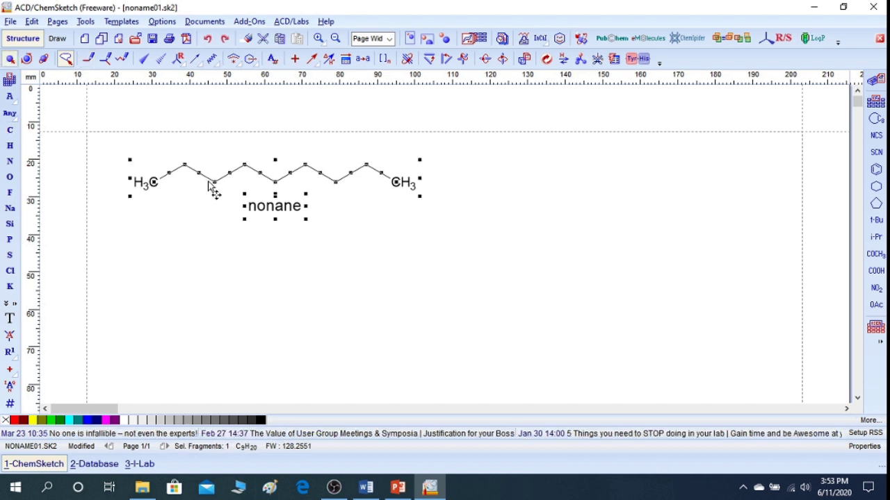
Step: Switch to Word and paste the copied nonane structure with its name into the document
click(370, 490)
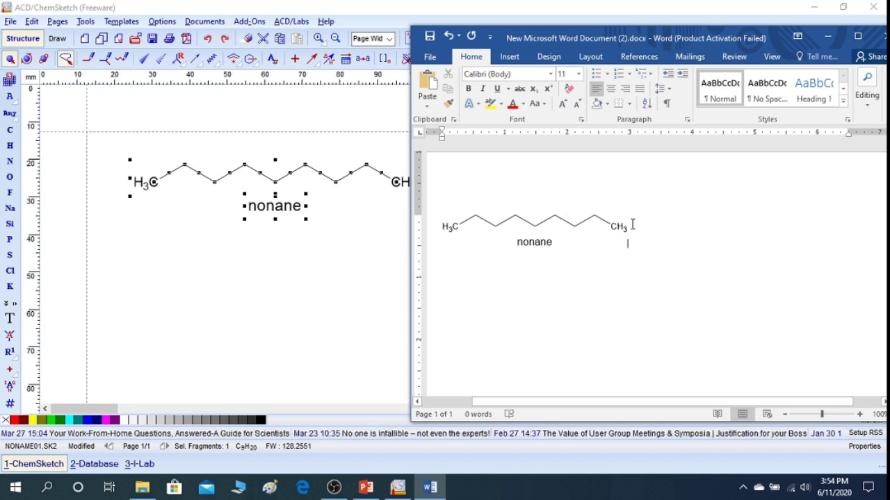
click(539, 217)
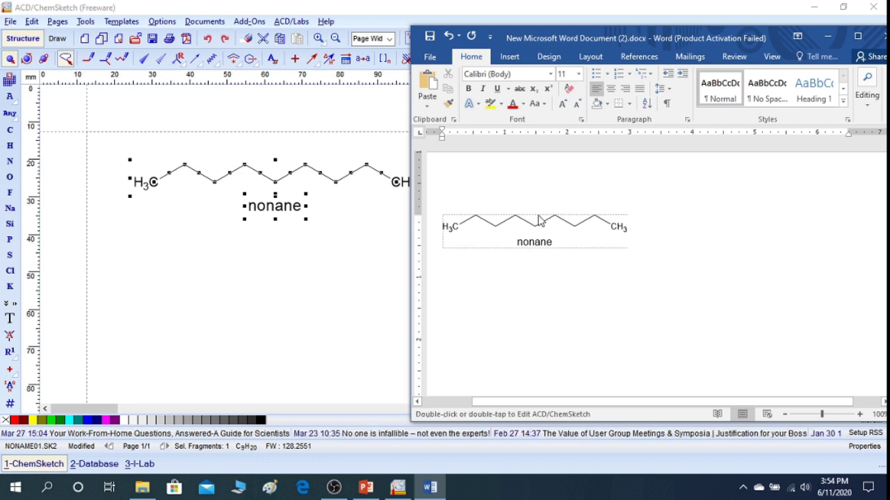
click(695, 238)
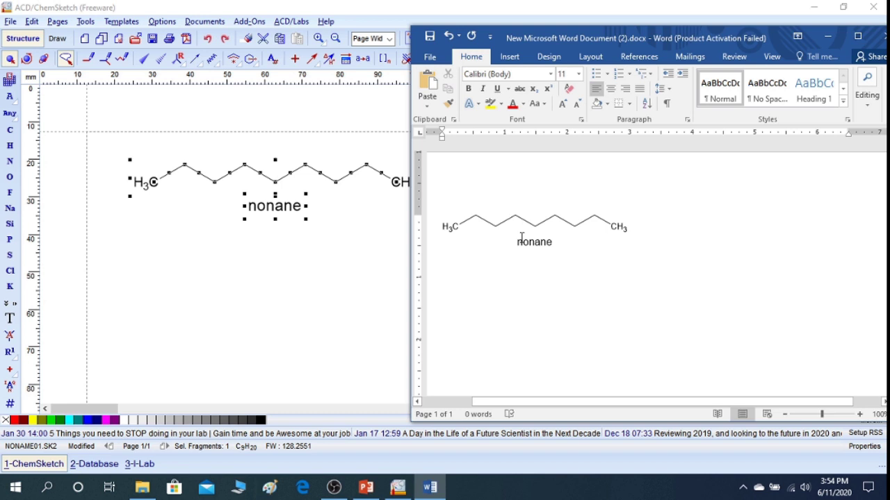
Step: Minimize Word, return to ChemSketch and open the nonane structure in the 3D Viewer
click(827, 37)
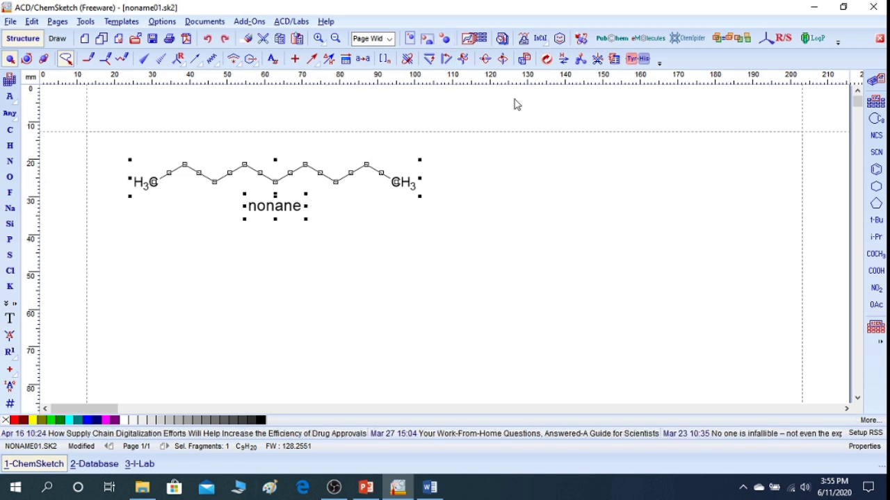
click(581, 40)
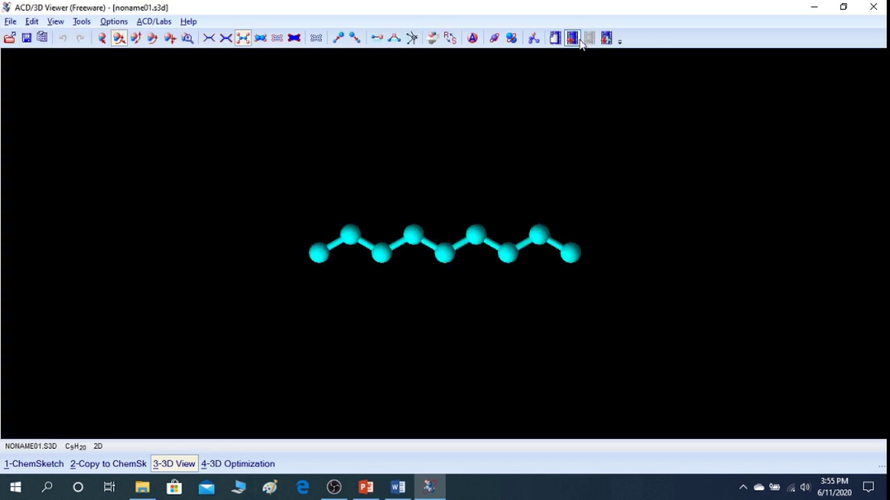
Step: View the nonane model in spacefill and ball-and-stick styles, then set it rotating automatically
click(261, 40)
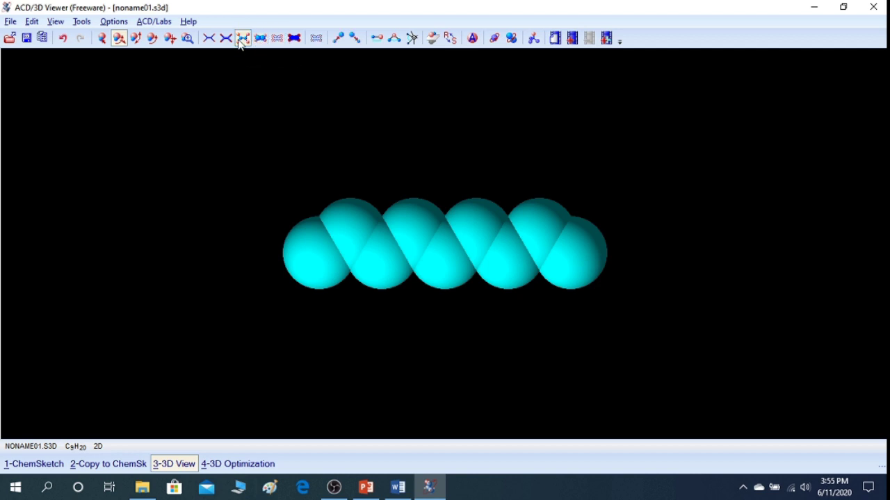
click(242, 39)
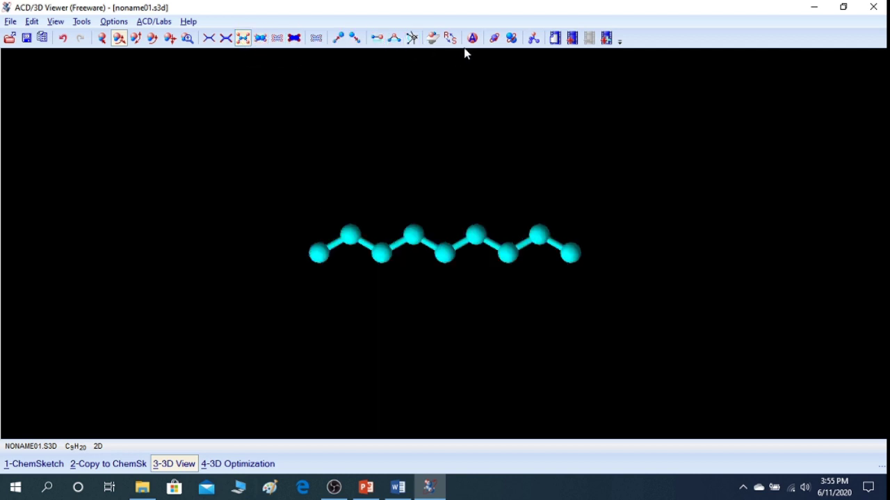
click(490, 41)
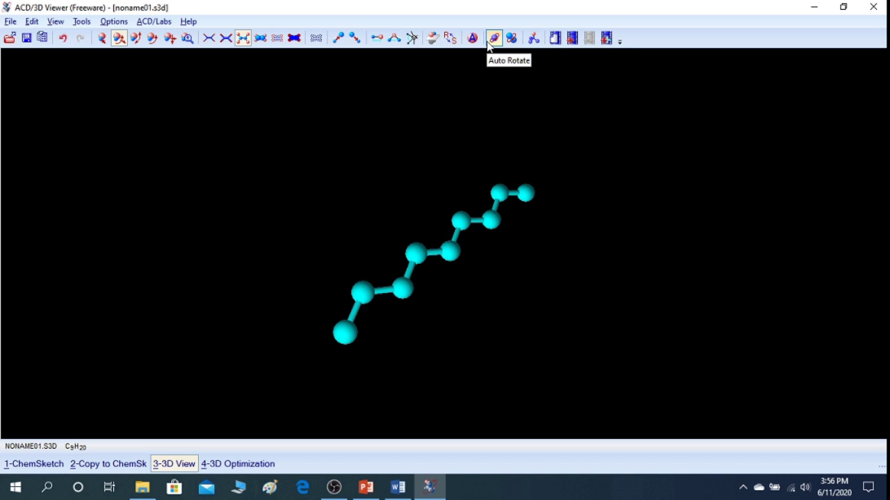
Step: Review the file types offered for saving the 3D model to the Desktop and close the viewer's Save As dialog without saving
click(9, 24)
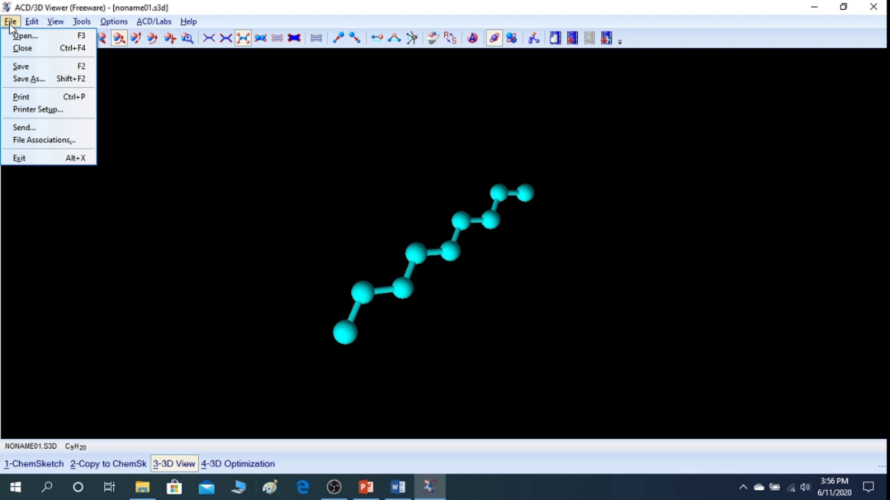
click(25, 36)
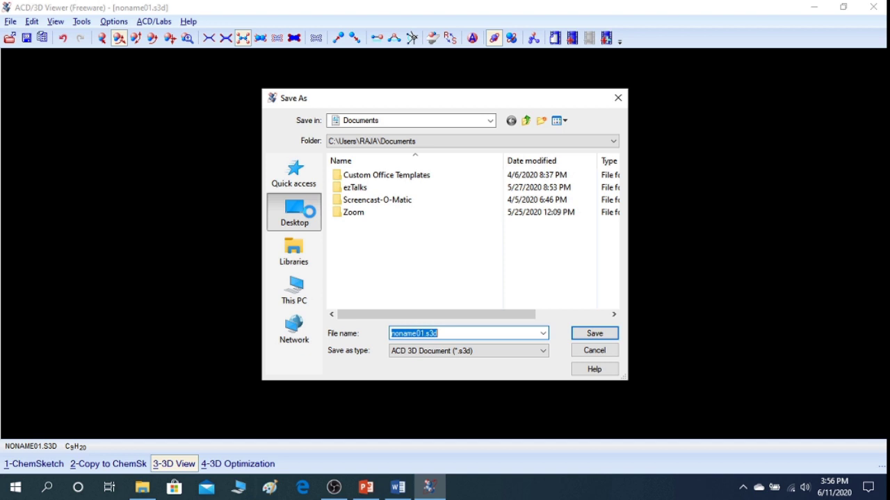
click(465, 350)
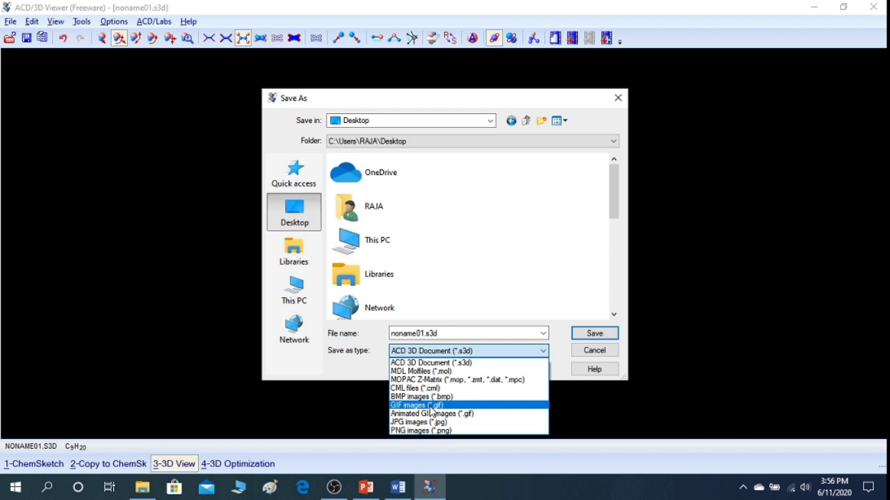
click(618, 98)
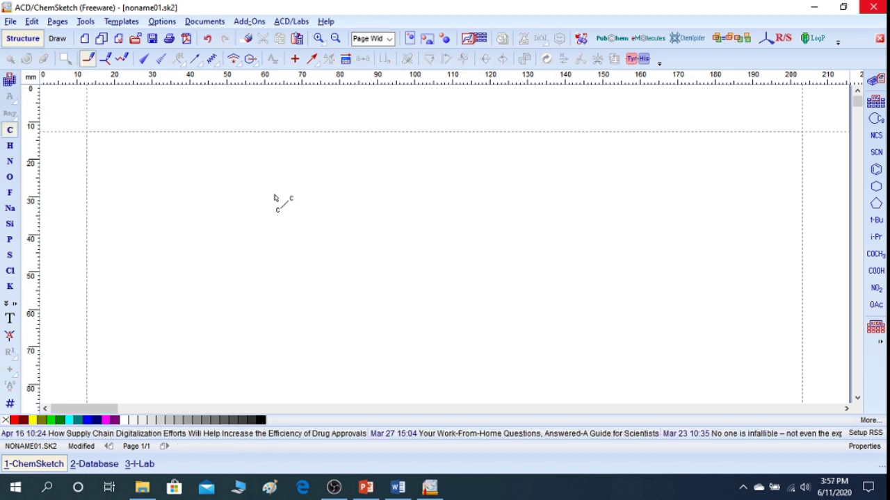
Step: Draw an unbranched eight-carbon chain on the blank ChemSketch page and clean the structure
mouse_move(175, 176)
mouse_down()
mouse_move(274, 199)
mouse_move(296, 175)
mouse_move(395, 206)
mouse_up()
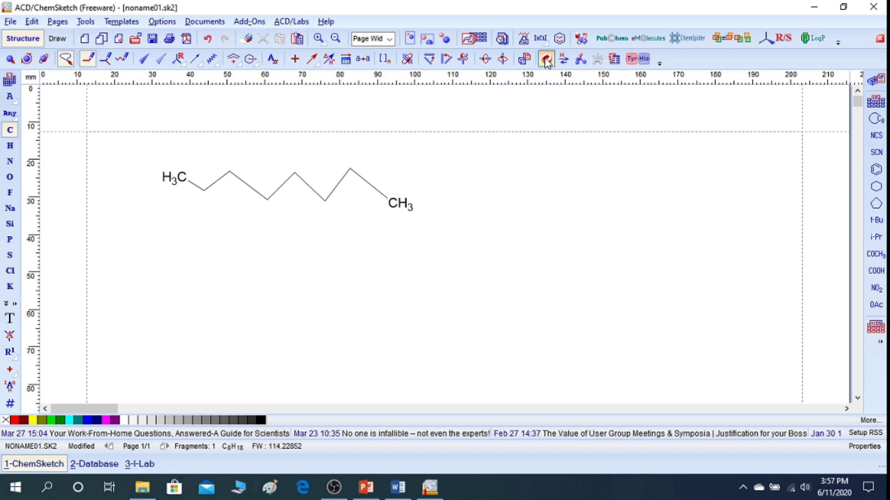
click(547, 58)
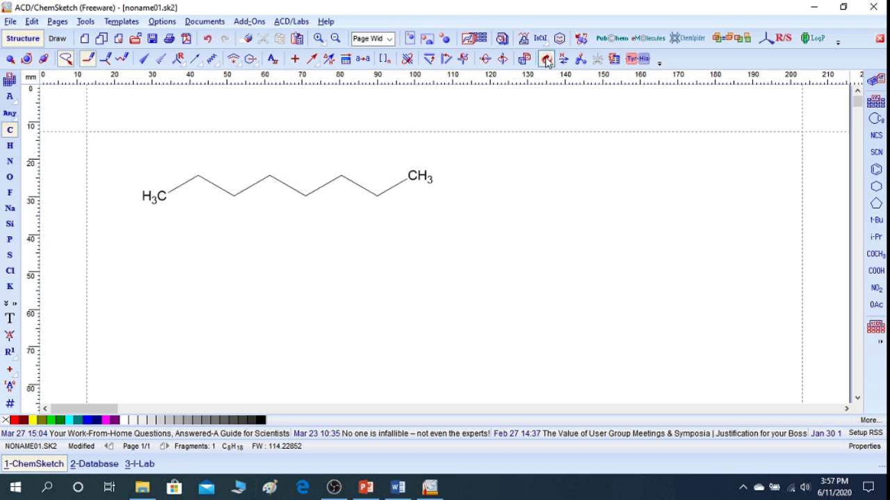
click(10, 177)
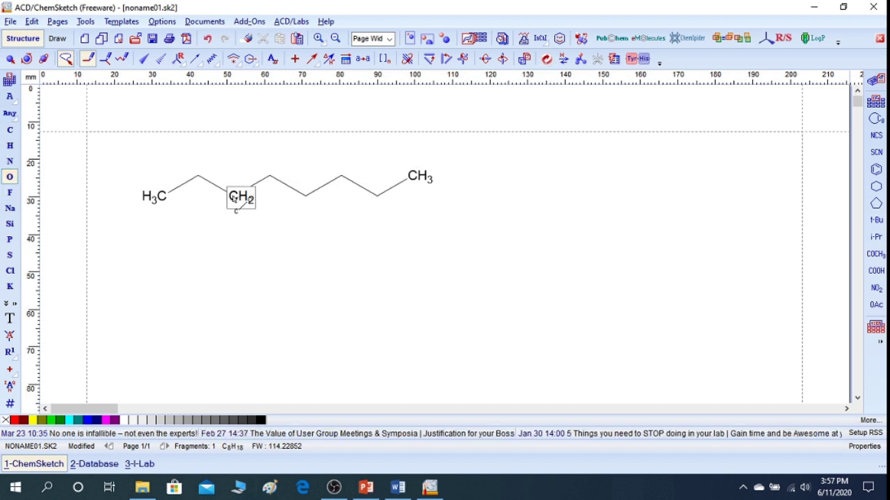
drag(234, 199, 234, 216)
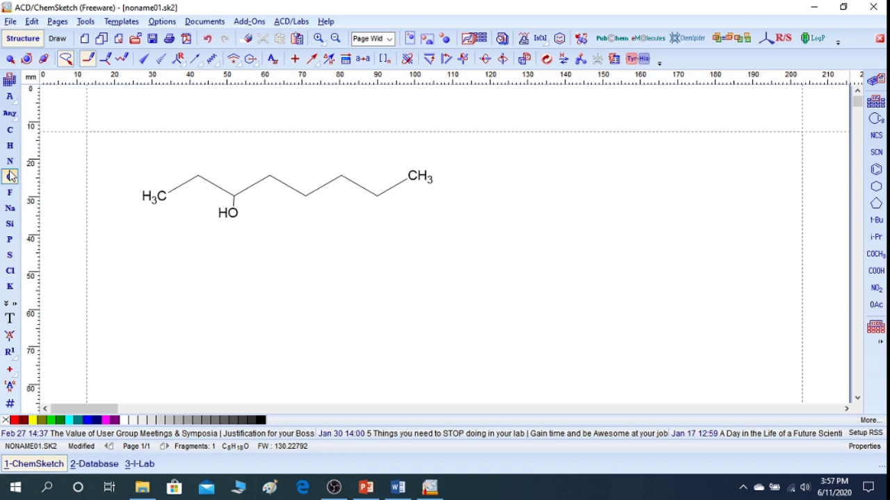
key(ctrl+z)
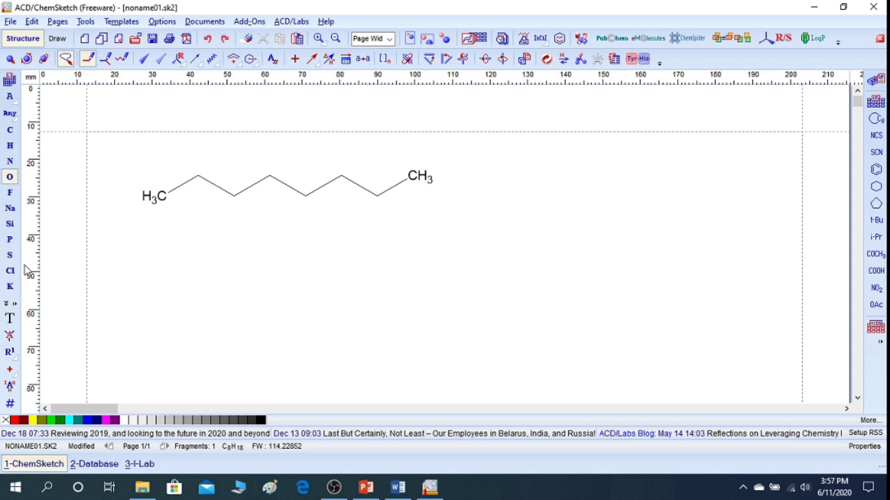
Step: Attach a hydroxyl group below the third carbon of the chain, counted from the H3C end
click(9, 179)
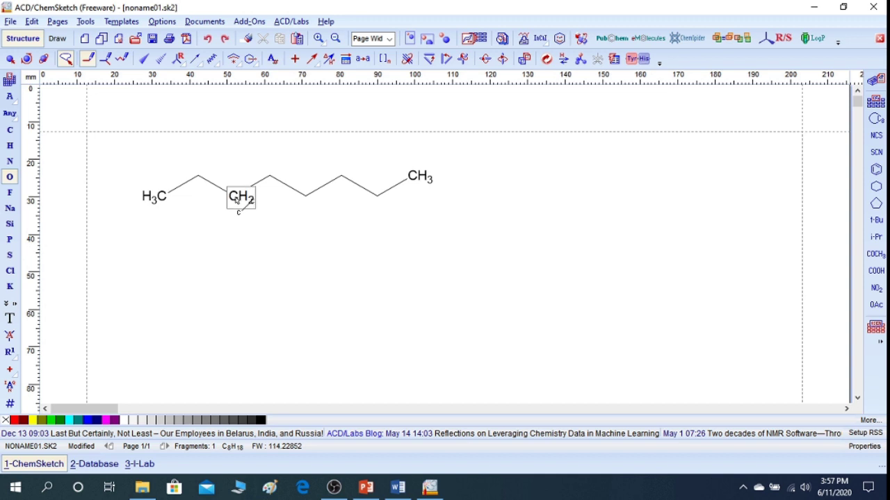
drag(236, 199, 237, 226)
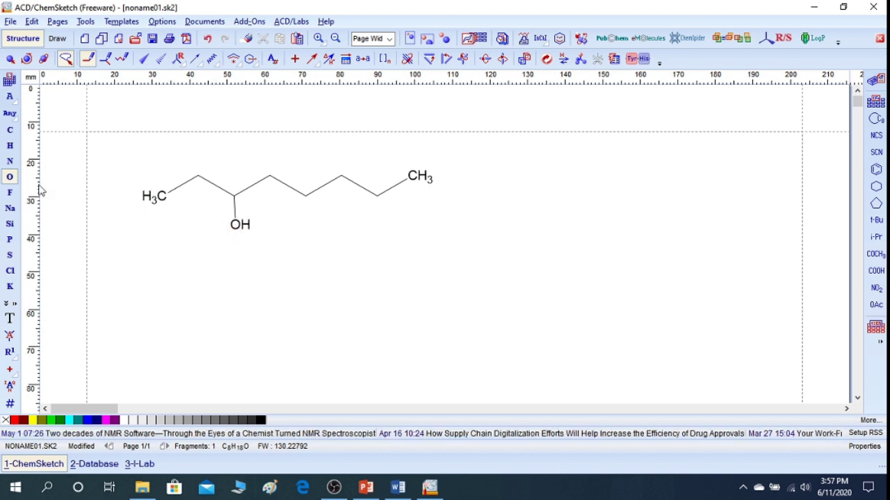
Step: Replace the third carbon of the chain with an oxygen atom and undo the replacement
click(11, 178)
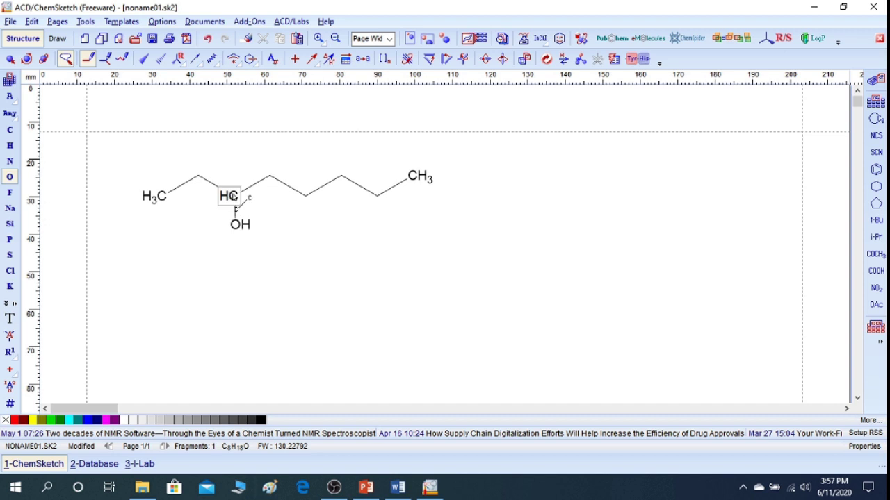
click(234, 198)
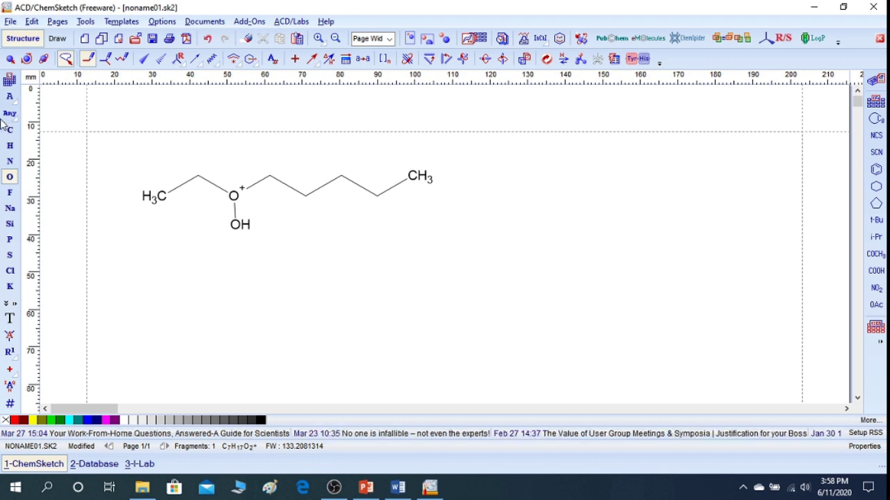
key(ctrl+z)
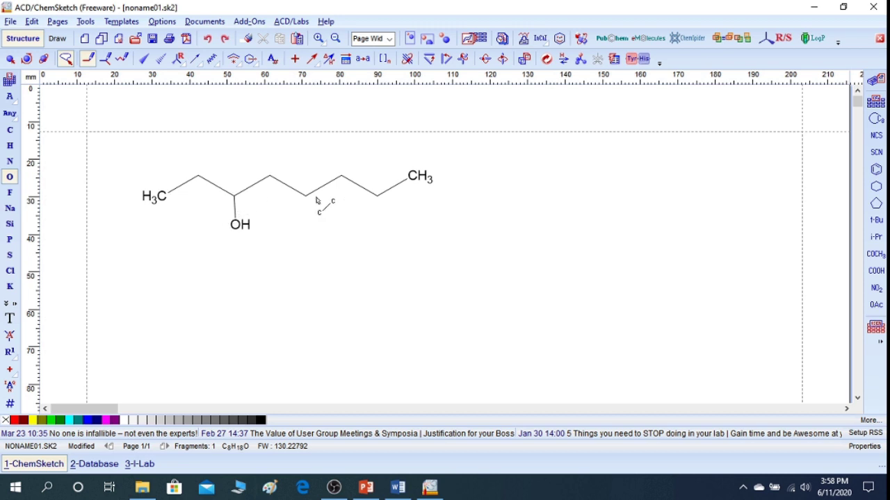
Step: Attach a hydroxyl group below the fifth carbon and a chlorine atom above the fourth carbon
drag(307, 201, 307, 225)
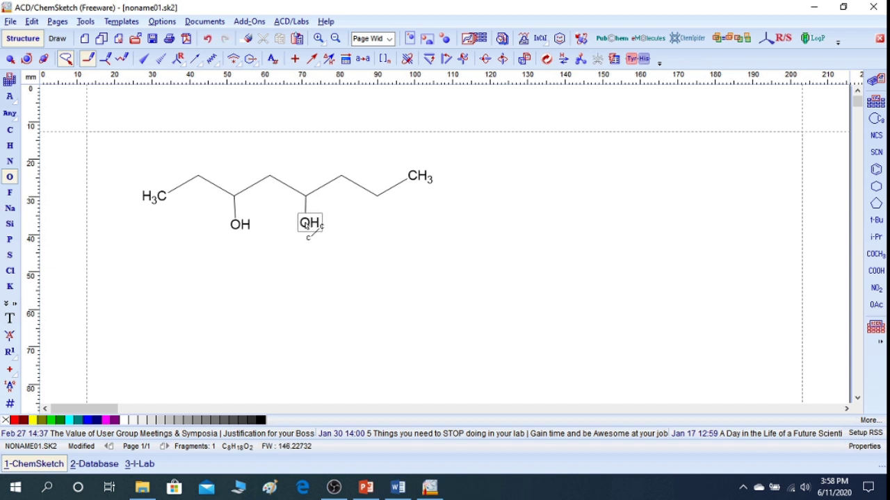
click(10, 272)
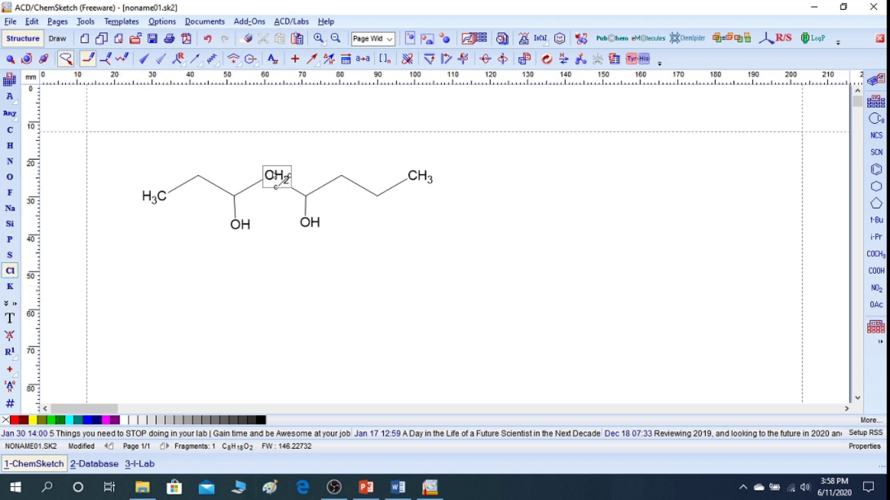
drag(271, 178, 274, 152)
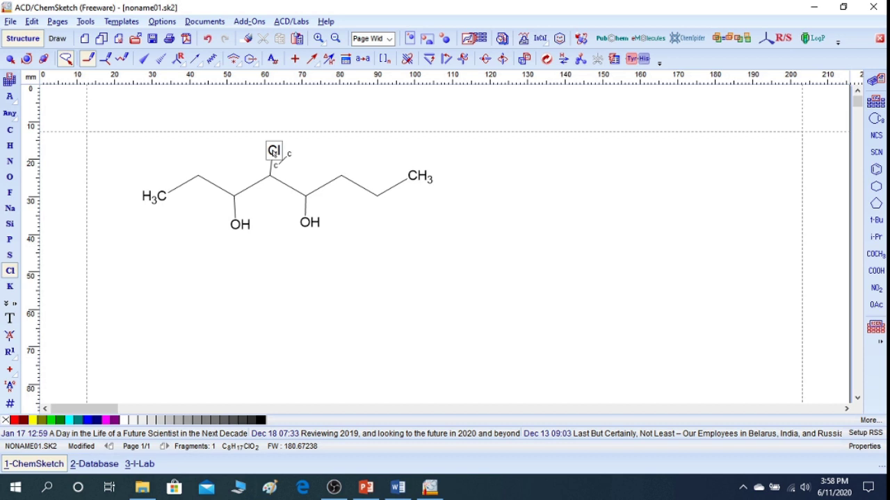
Step: Choose bromine from the Periodic Table of Elements and replace the chlorine substituent with it
click(9, 80)
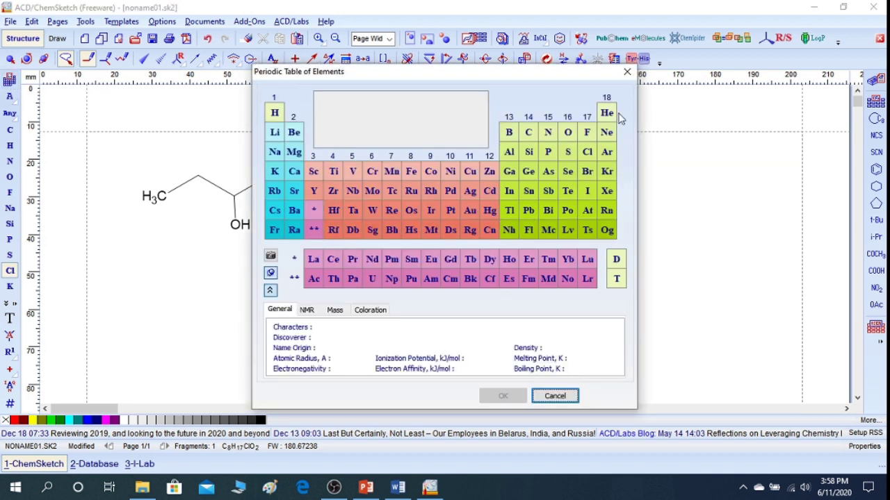
click(589, 172)
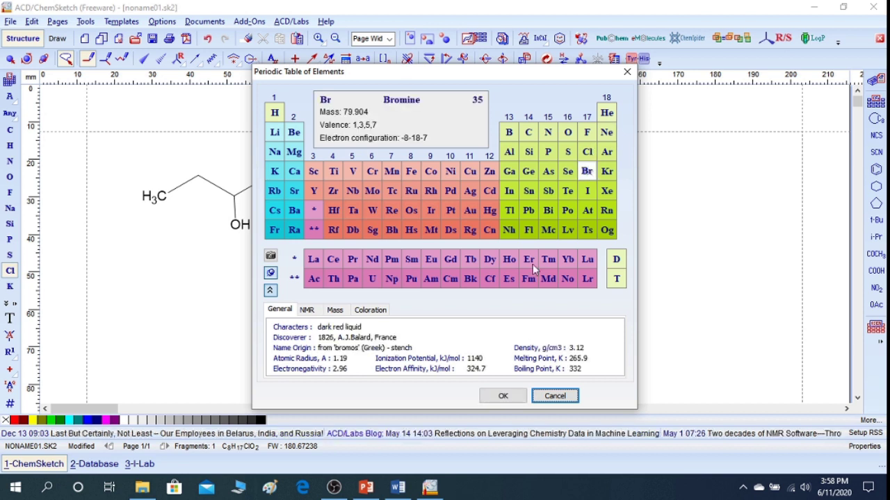
click(501, 397)
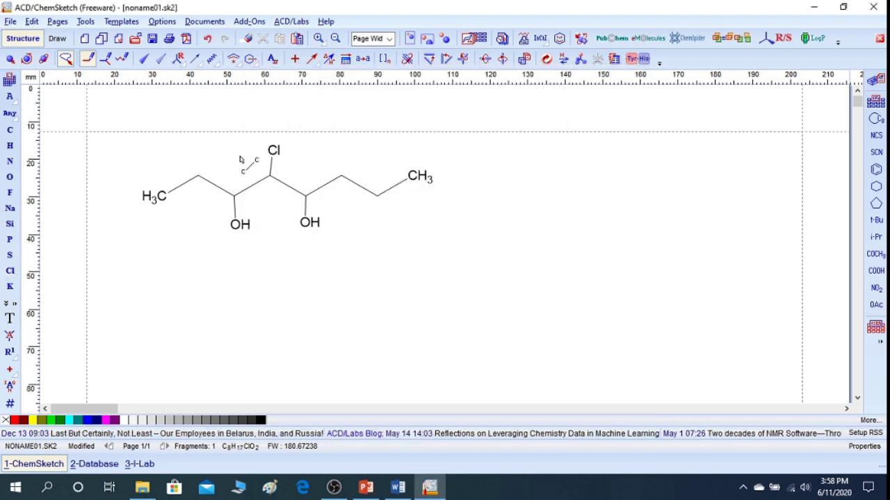
click(271, 148)
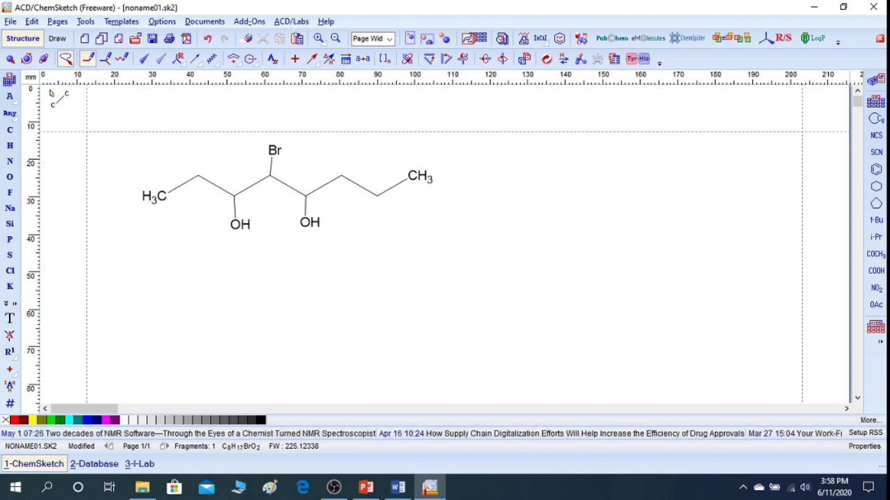
Step: Dismiss the Periodic Table of Elements without choosing an element and clean the substituted structure
click(10, 79)
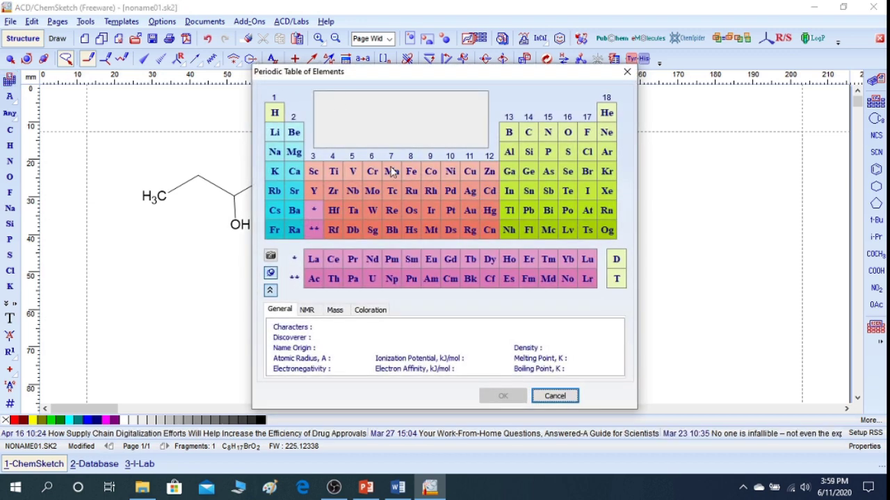
click(553, 396)
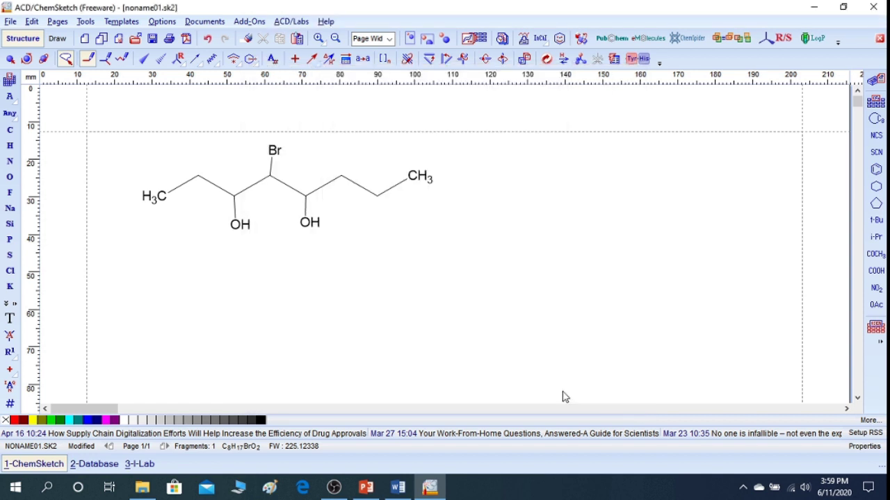
click(547, 59)
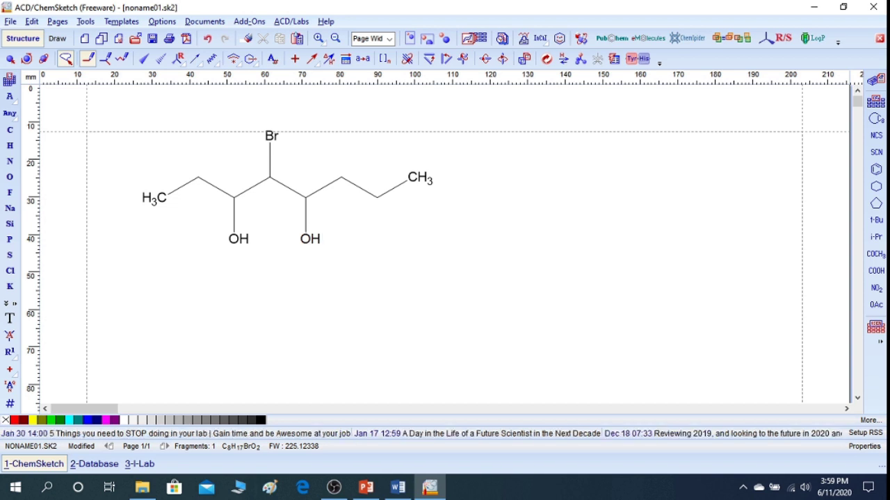
Step: Attach a COOH group below the seventh carbon, next to the terminal CH3
click(877, 271)
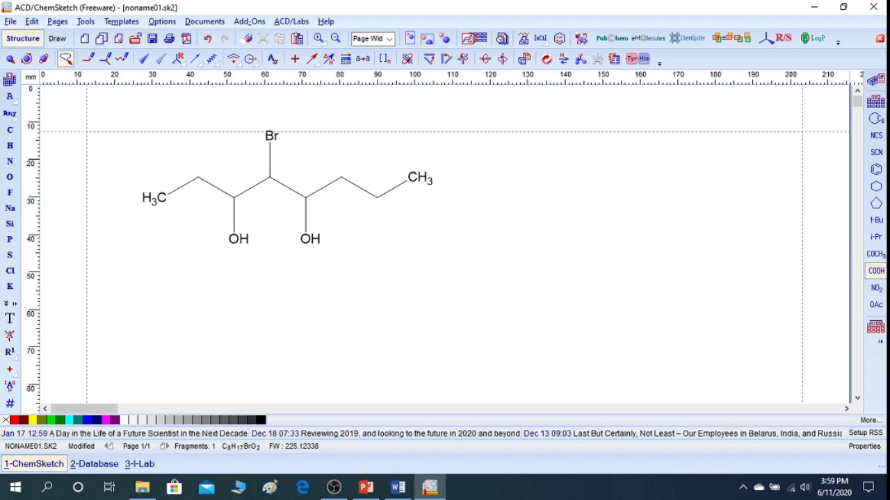
click(319, 248)
key(ctrl+z)
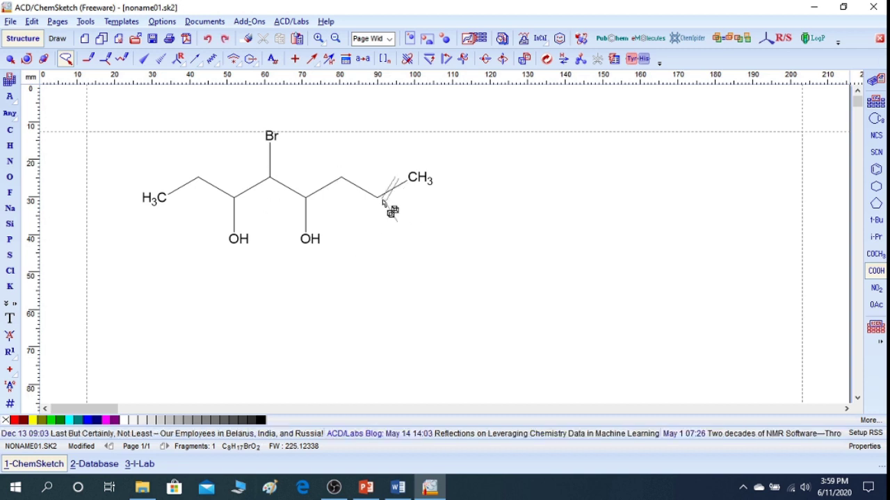
click(376, 200)
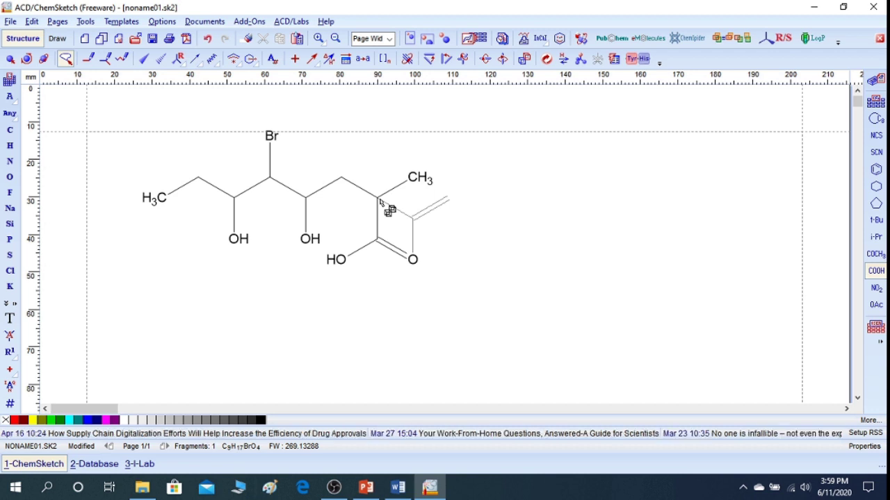
Step: Place two separate COOH groups in the empty area beside the chain and undo both placements
click(528, 234)
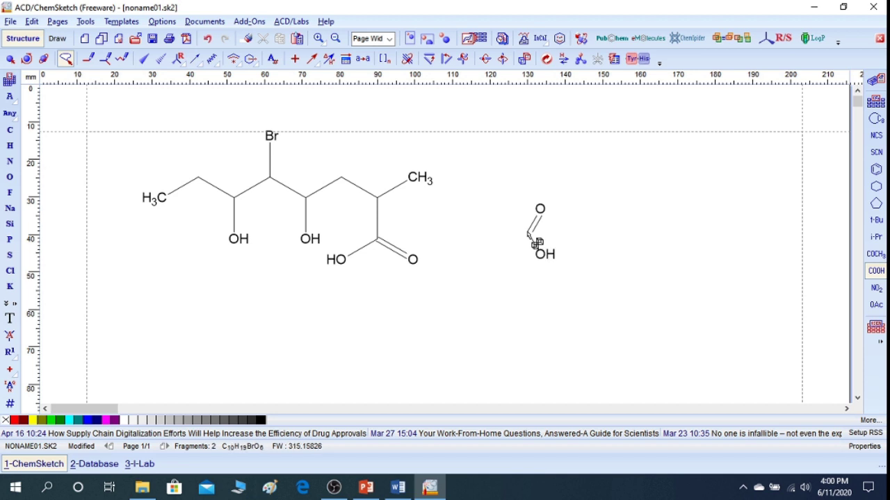
click(612, 239)
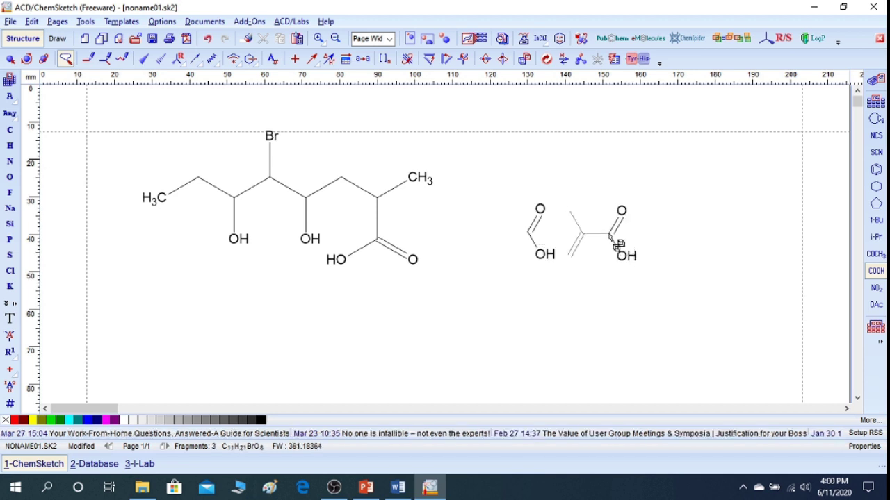
key(ctrl+z)
key(ctrl+z)
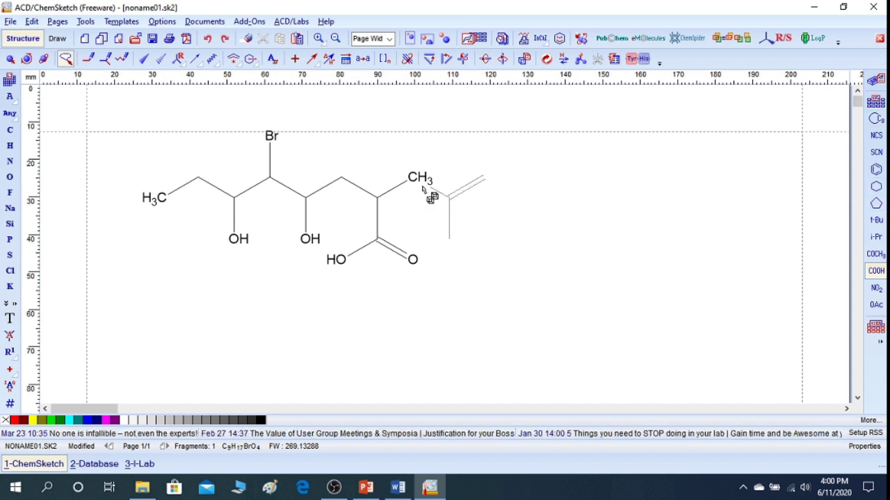
Step: Delete the hydroxyl group from the fifth carbon of the chain
click(88, 59)
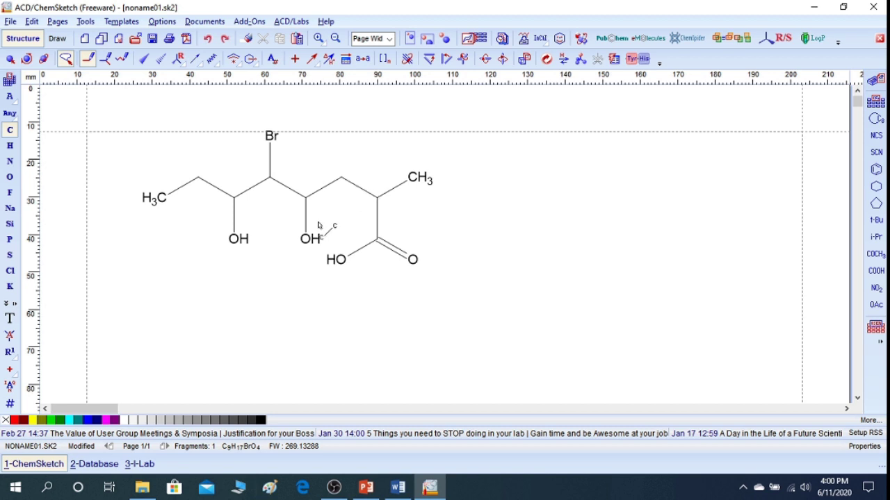
click(247, 39)
click(311, 240)
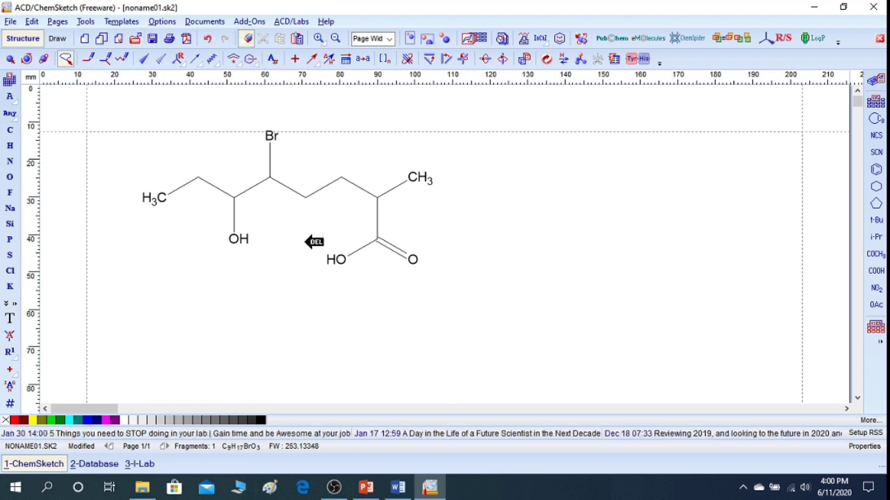
Step: Cycle the bond between the chain's fifth and sixth carbons through higher bond orders and leave it as a double bond
click(88, 59)
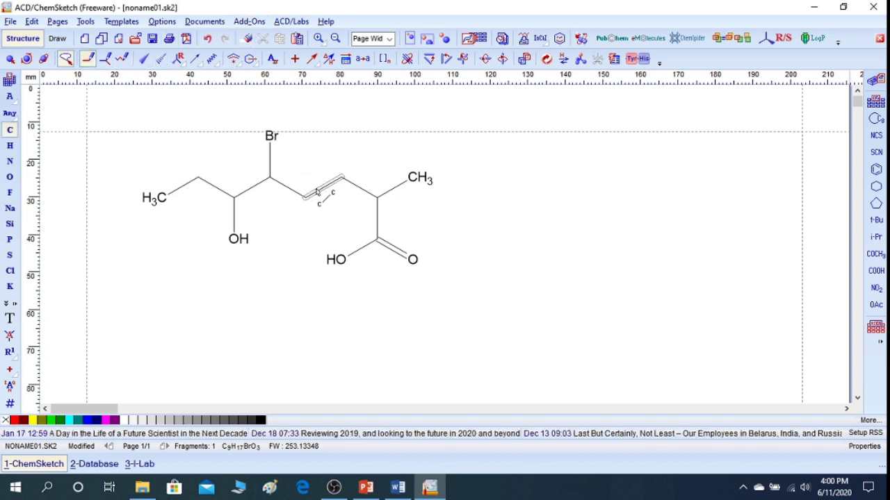
click(317, 192)
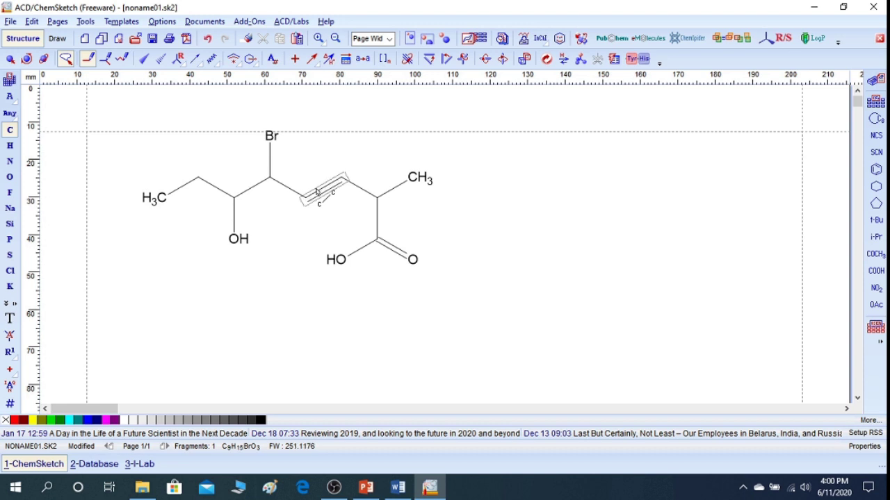
click(317, 193)
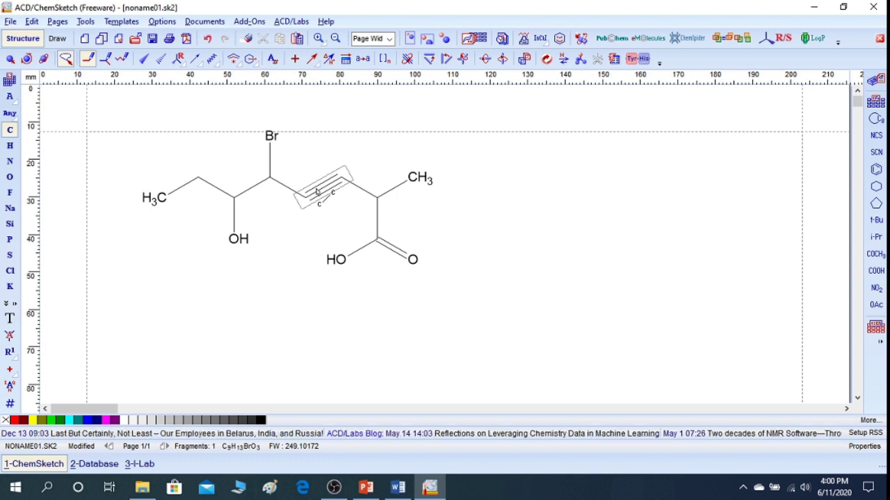
click(317, 192)
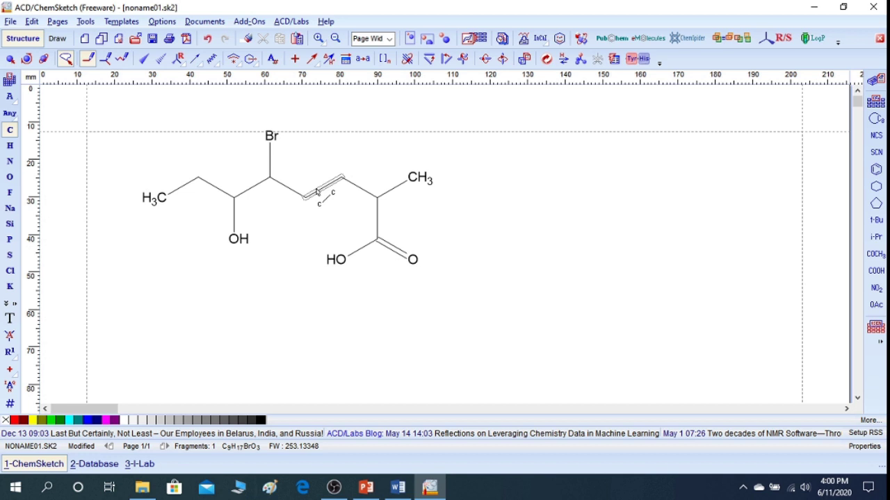
click(317, 193)
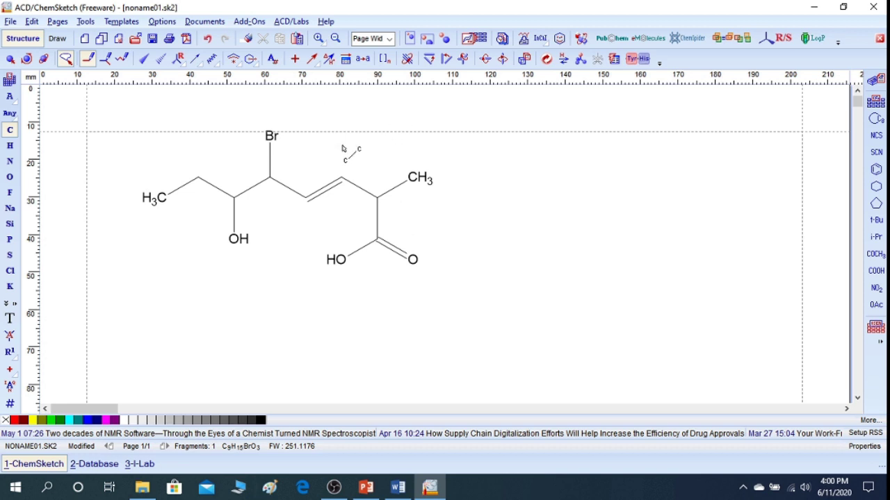
Step: Create a new document and place a benzene ring in the upper-left part of the page
click(10, 22)
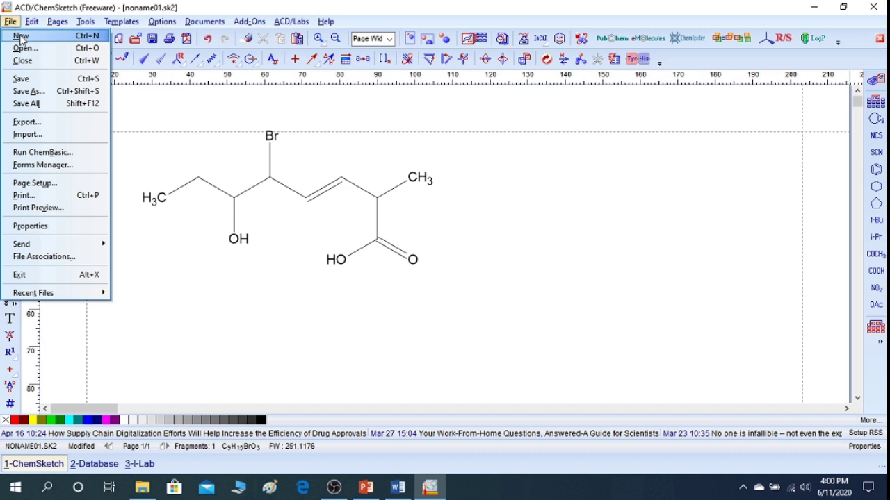
click(20, 36)
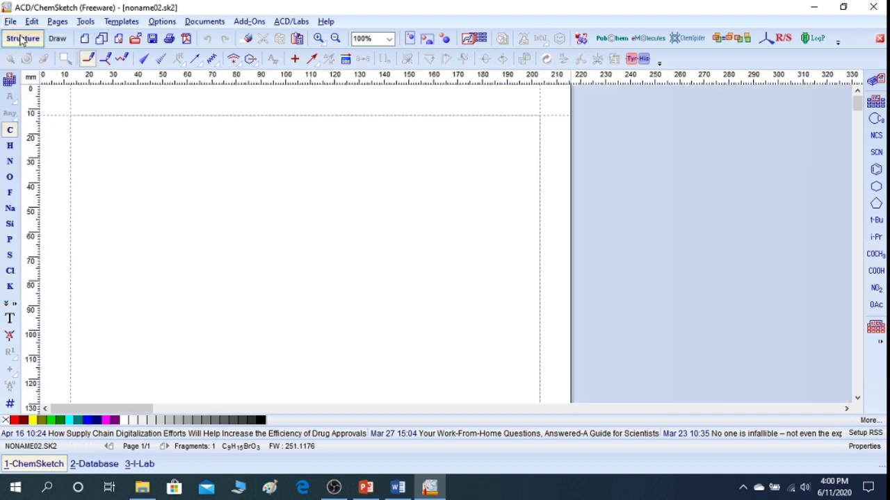
click(875, 169)
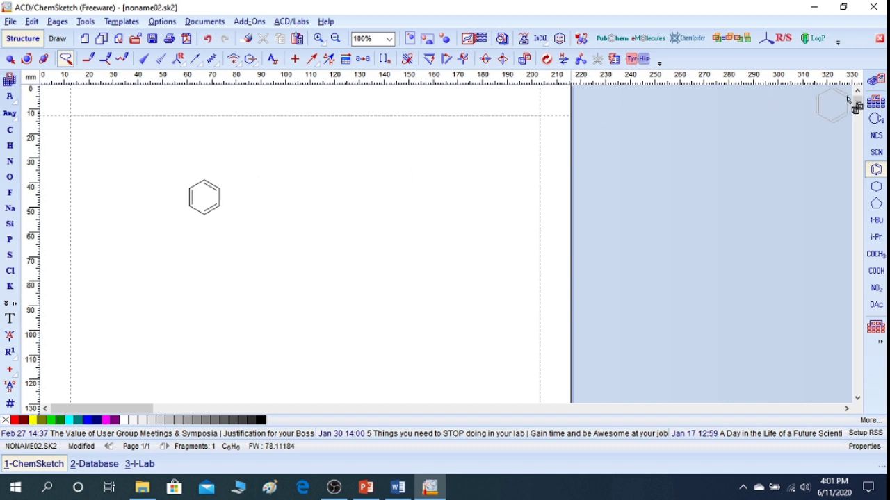
Step: Look over the cycles in the Table of Radicals and dismiss it without choosing a radical
click(877, 103)
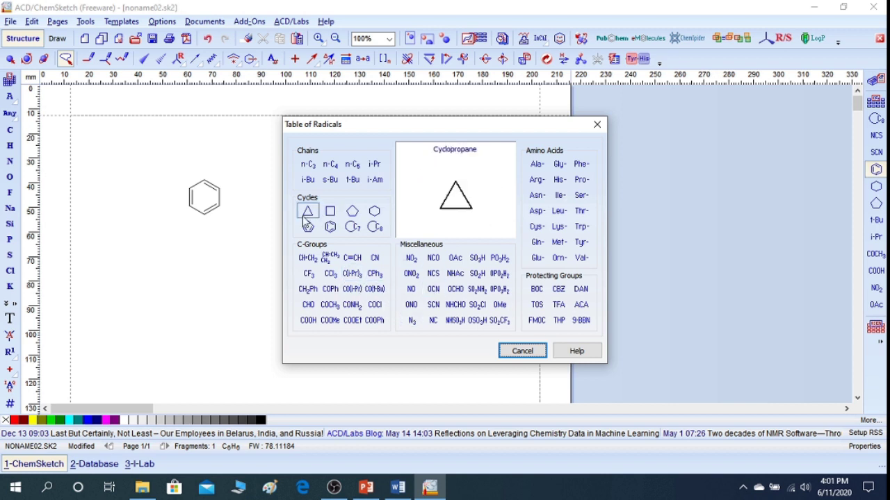
click(534, 351)
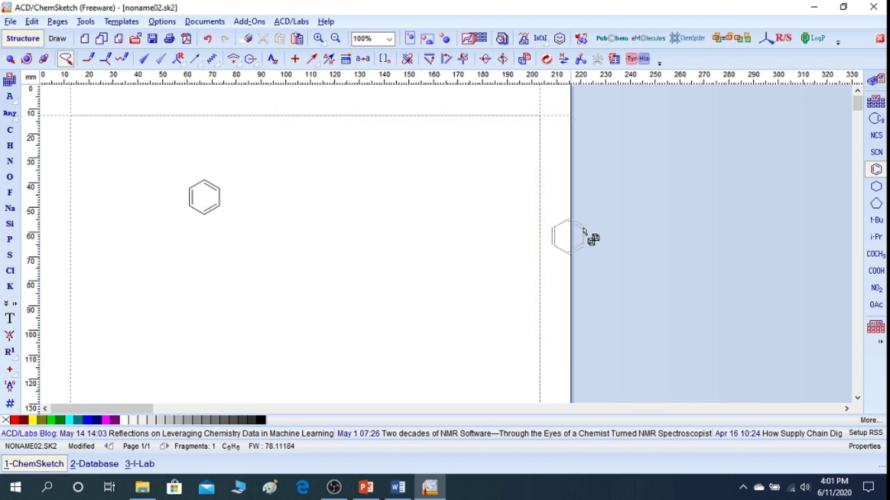
Step: Attach a COOH group to the benzene ring's upper-right carbon and an NO2 group to its bottom carbon
click(876, 271)
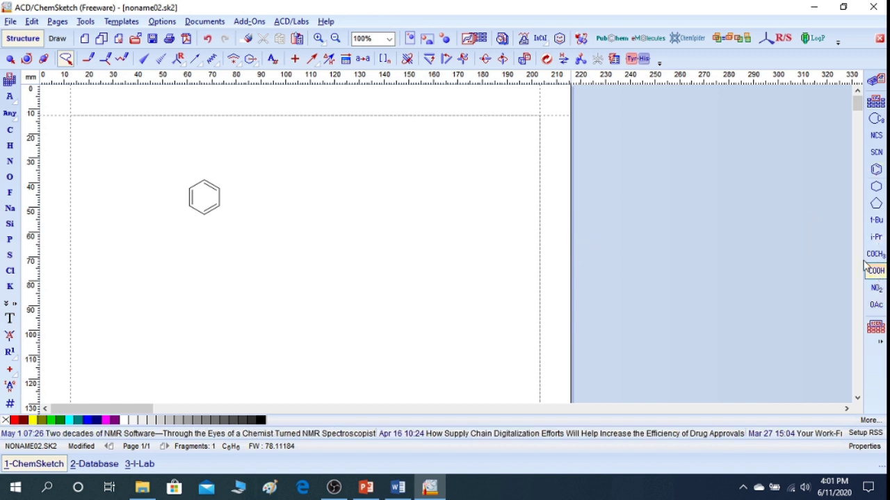
click(221, 191)
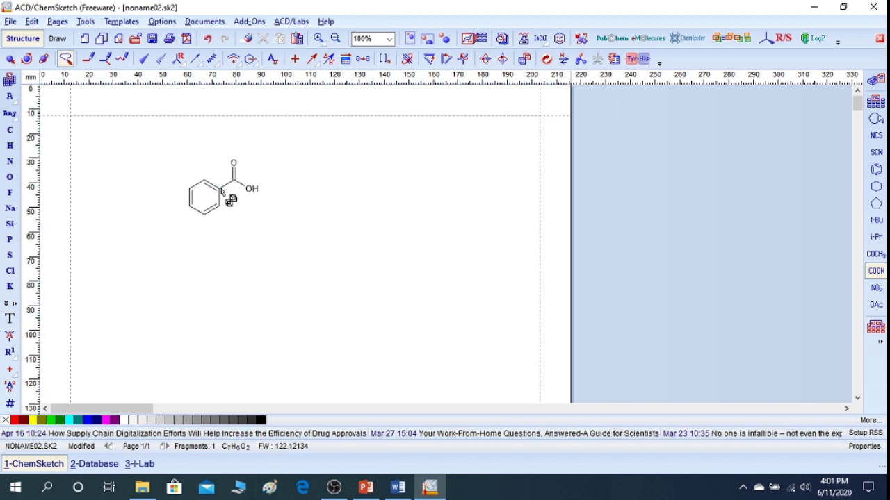
click(876, 291)
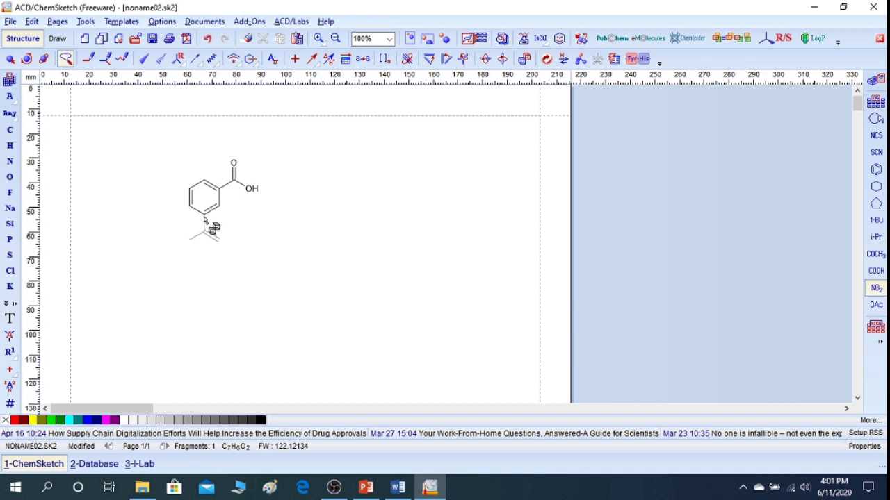
click(205, 221)
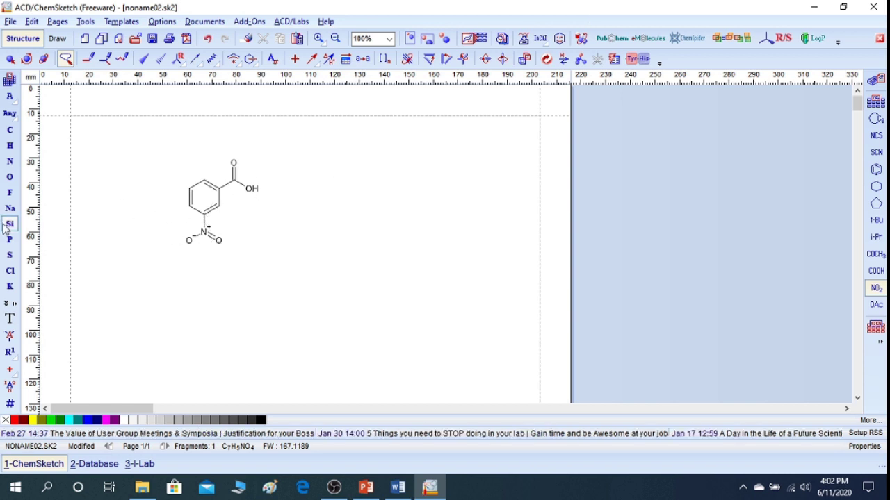
Step: Attach a chlorine atom to the ring's lower-left carbon, beside the nitro group, and clean the structure
click(11, 271)
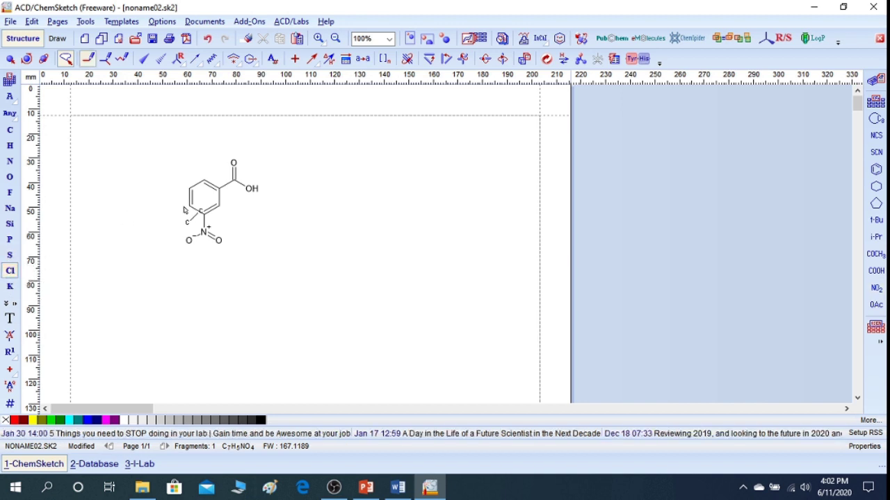
drag(188, 209, 159, 206)
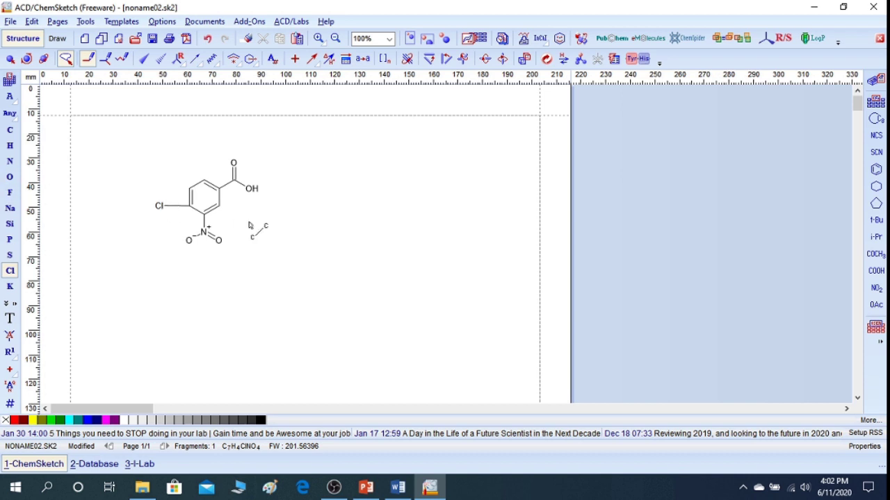
click(547, 60)
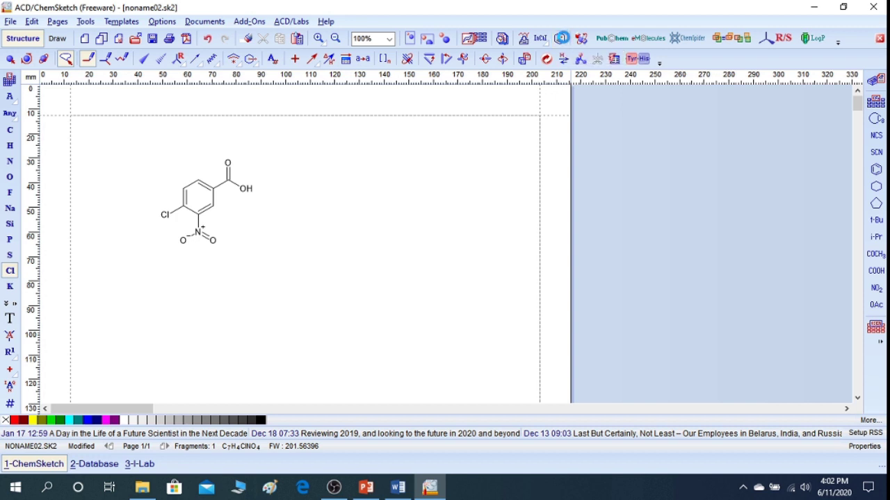
Step: Generate the SMILES notation beneath the substituted benzene ring and open the molecule in the 3D Viewer
click(562, 38)
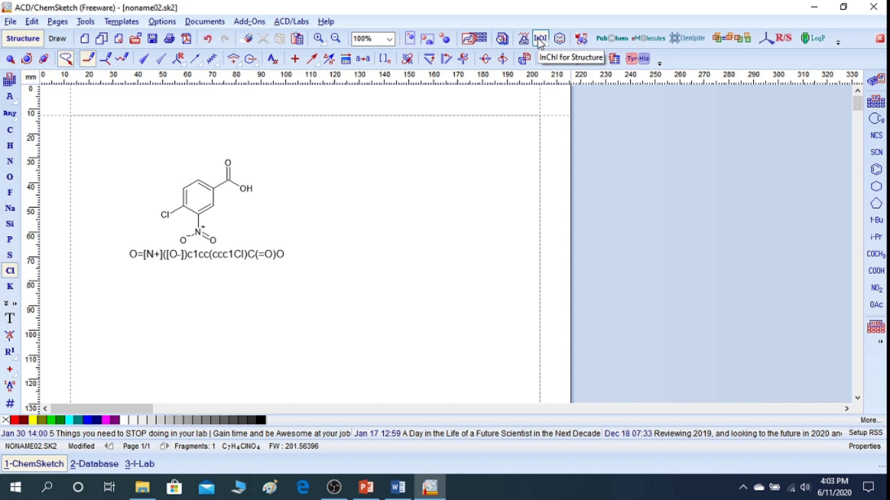
click(540, 43)
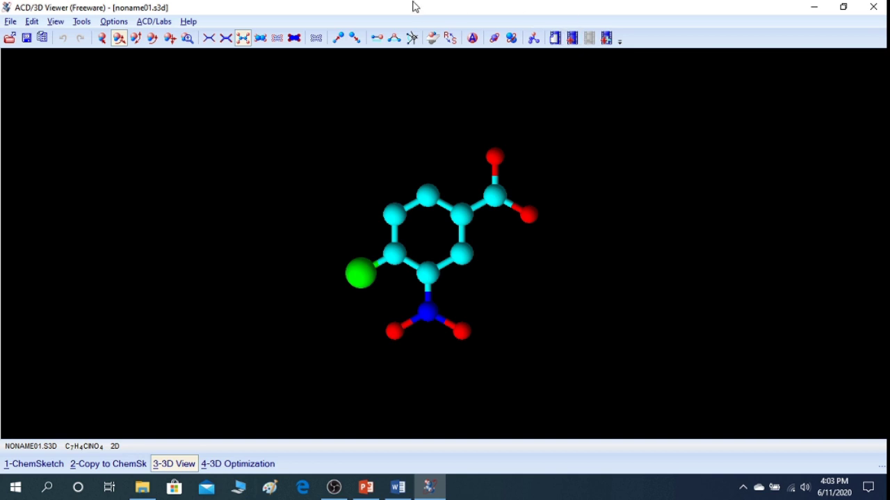
Step: View the ball-and-stick molecule from all sides with the two automatic rotation modes
click(490, 41)
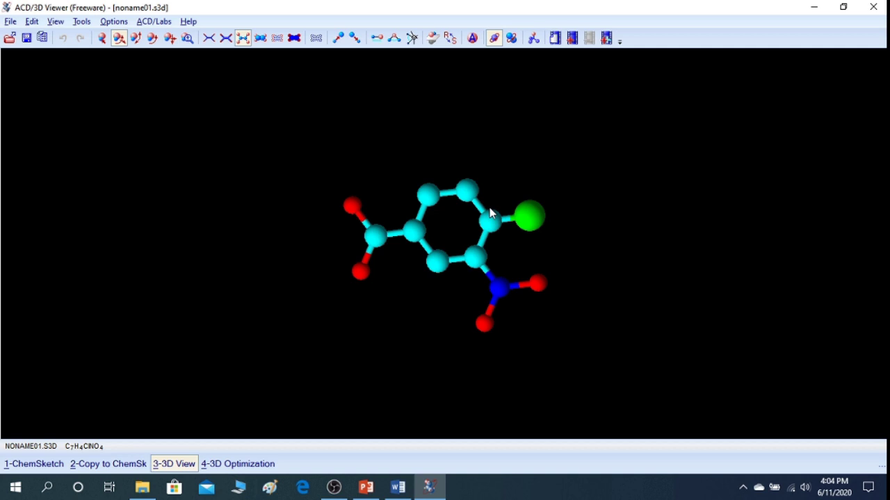
click(511, 39)
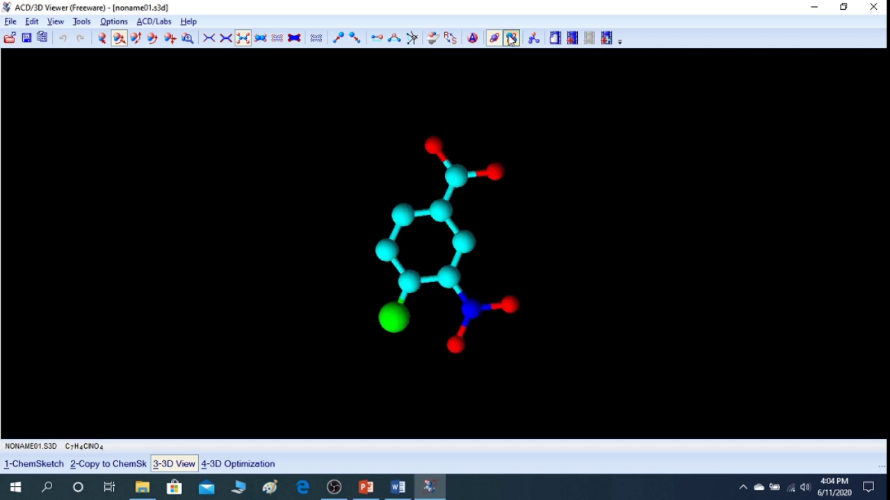
click(510, 39)
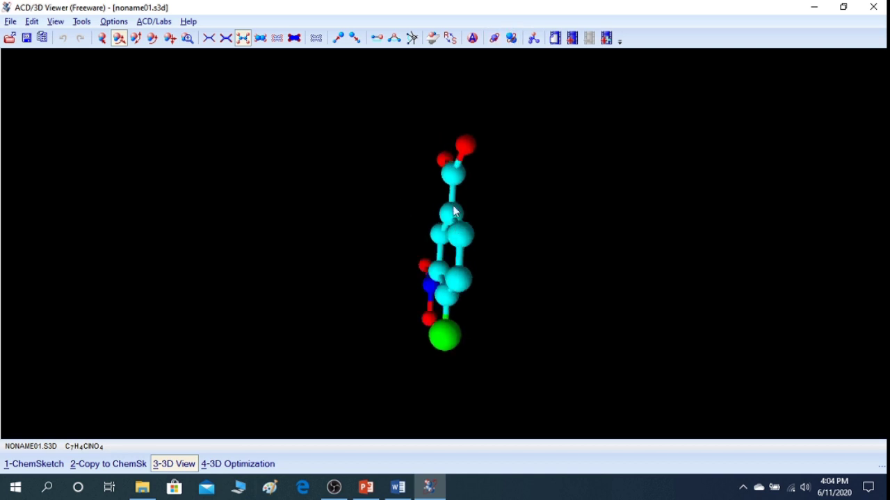
click(511, 39)
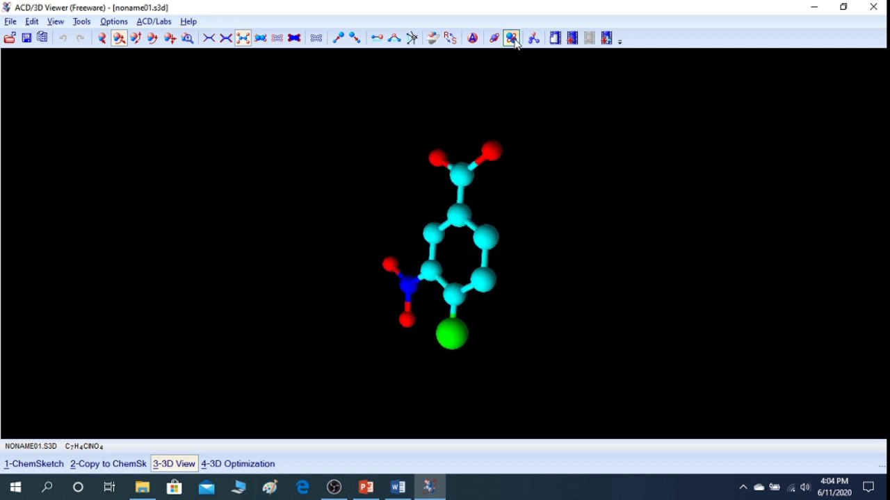
Step: Compare the rotating molecule in the Wireframe, Sticks, Disks and Balls Sticks styles, ending with Spacefill
click(208, 39)
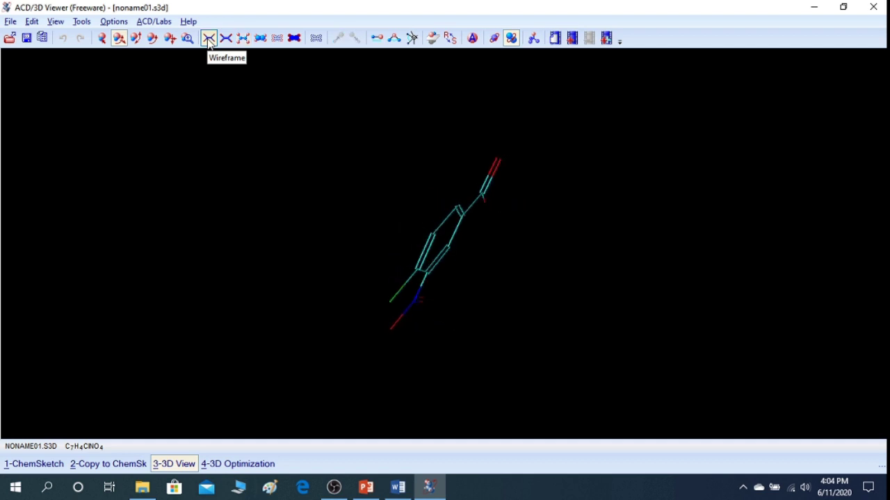
click(227, 39)
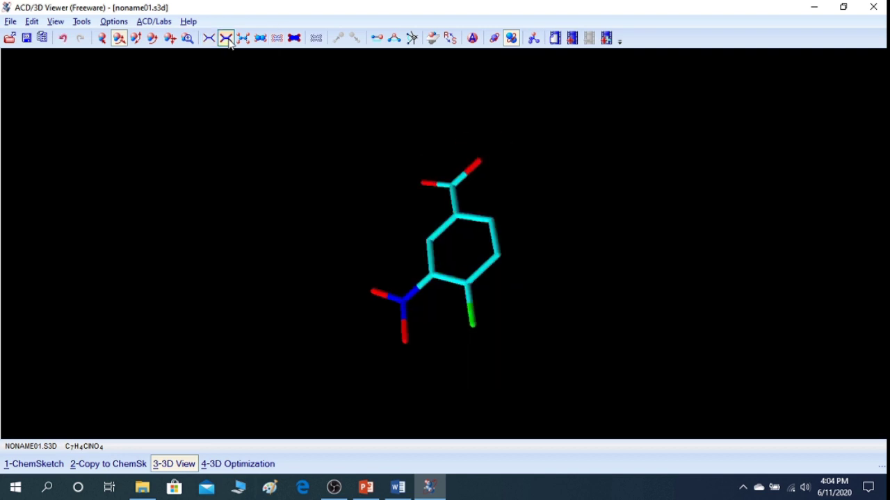
click(260, 37)
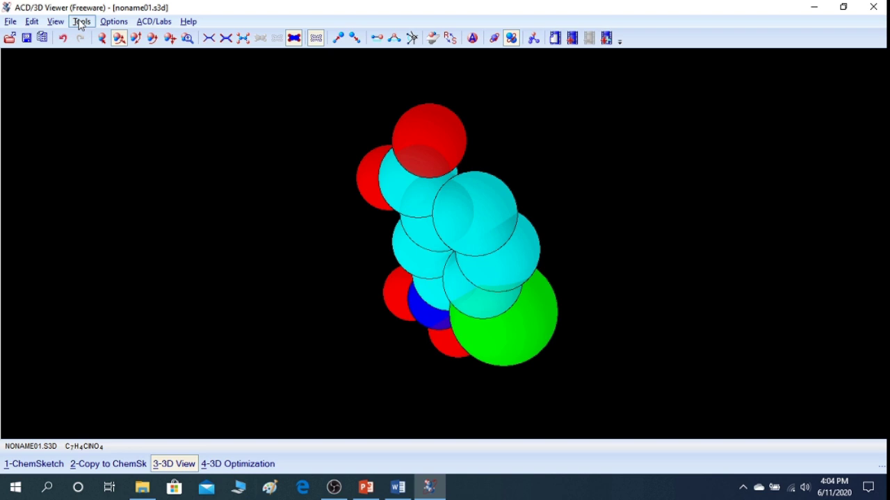
click(61, 23)
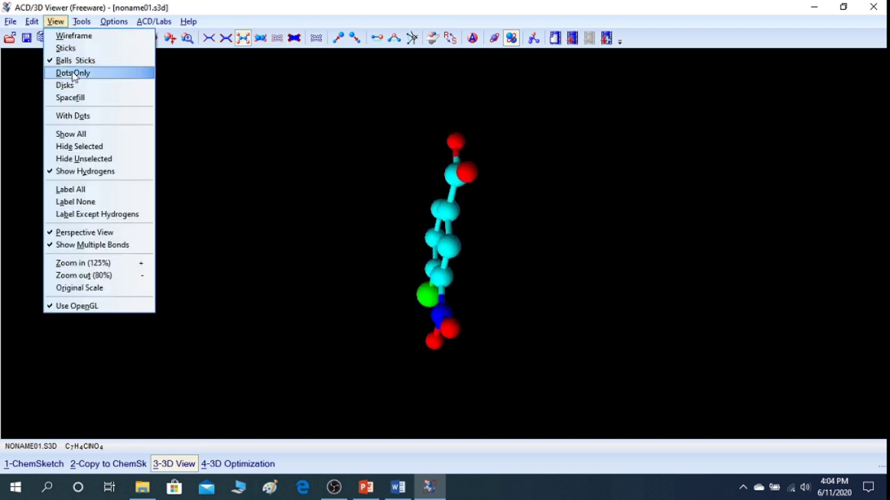
click(70, 97)
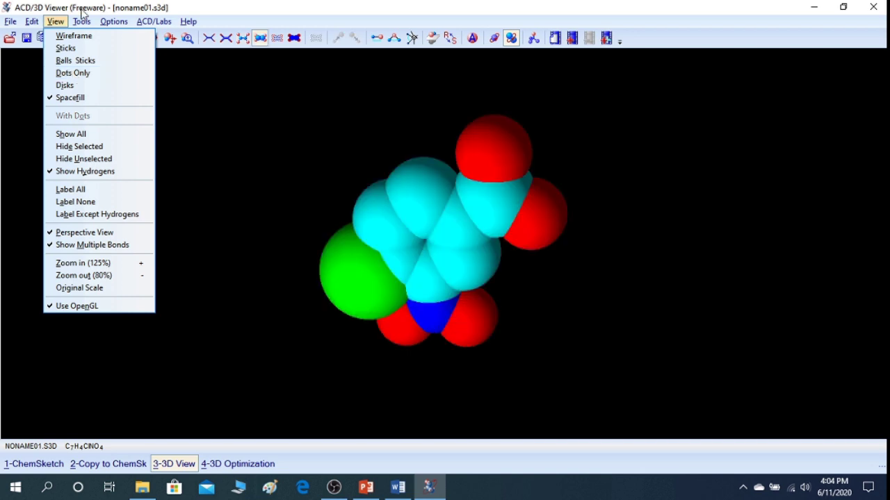
Step: Finish viewing the rotating spacefill model and close the 3D Viewer to return to the ChemSketch drawing
mouse_move(32, 21)
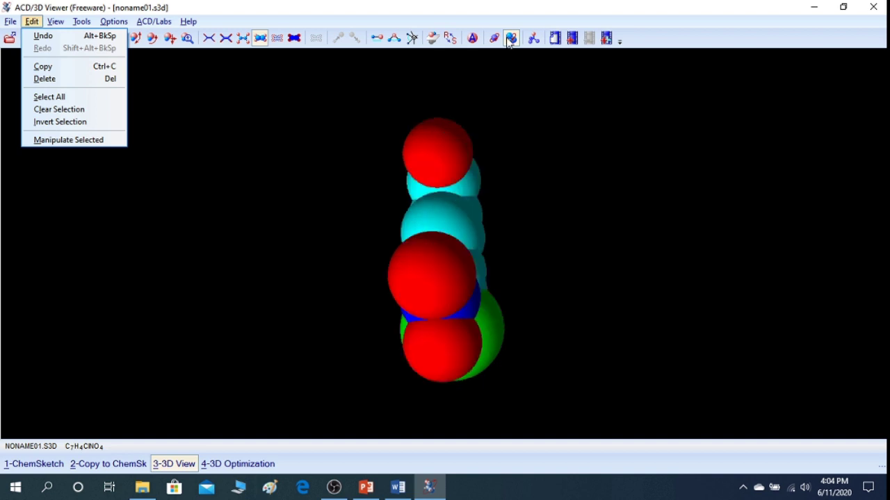
click(510, 40)
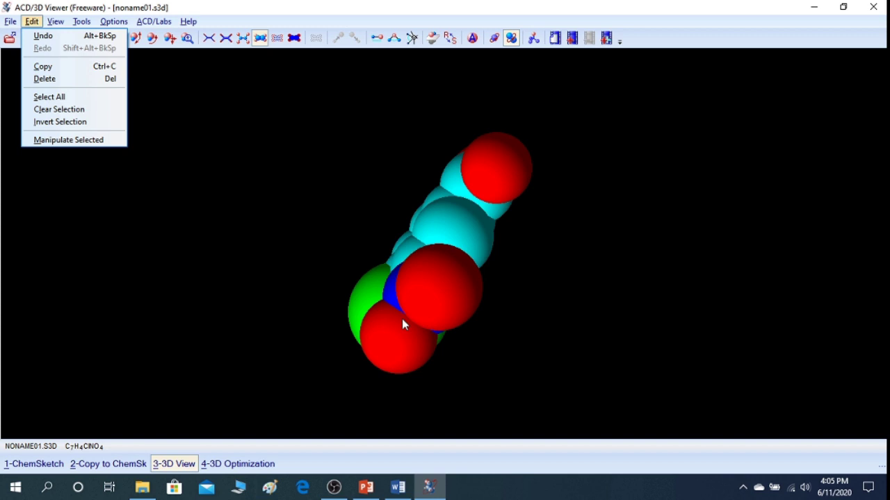
click(878, 2)
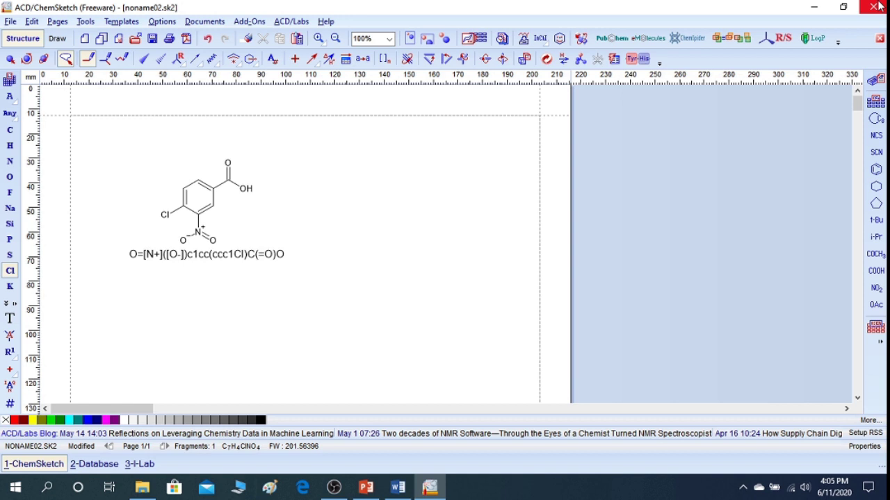